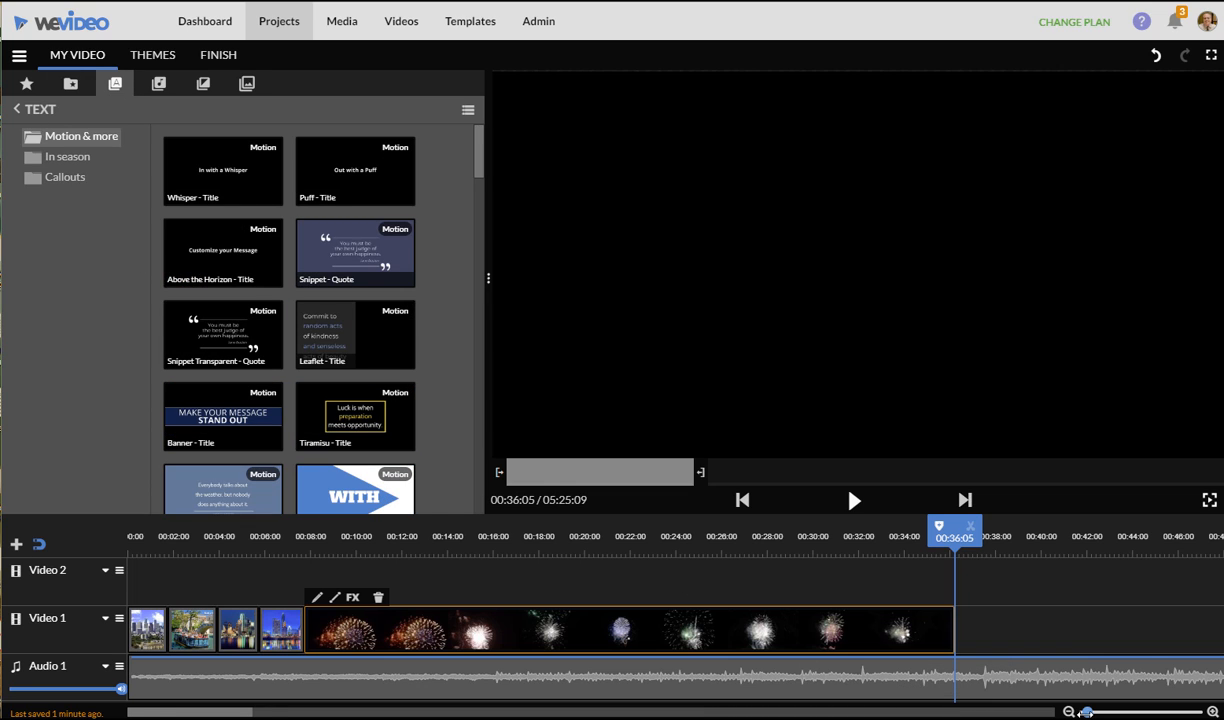
# Split the music clip on Audio 1 at 01:15:04 and delete the portion after the cut
pyautogui.moveTo(1086, 713)
pyautogui.mouseDown()
pyautogui.moveTo(1072, 712)
pyautogui.moveTo(1082, 712)
pyautogui.mouseUp()
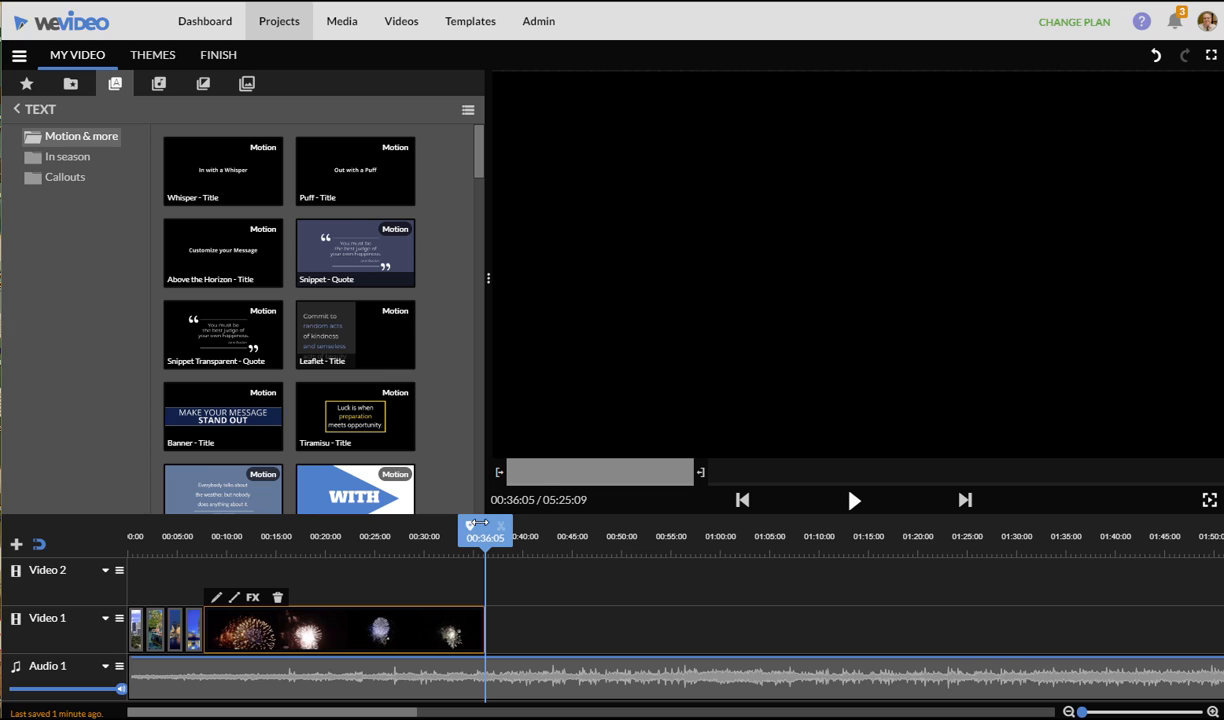
pyautogui.moveTo(481, 523); pyautogui.dragTo(503, 523)
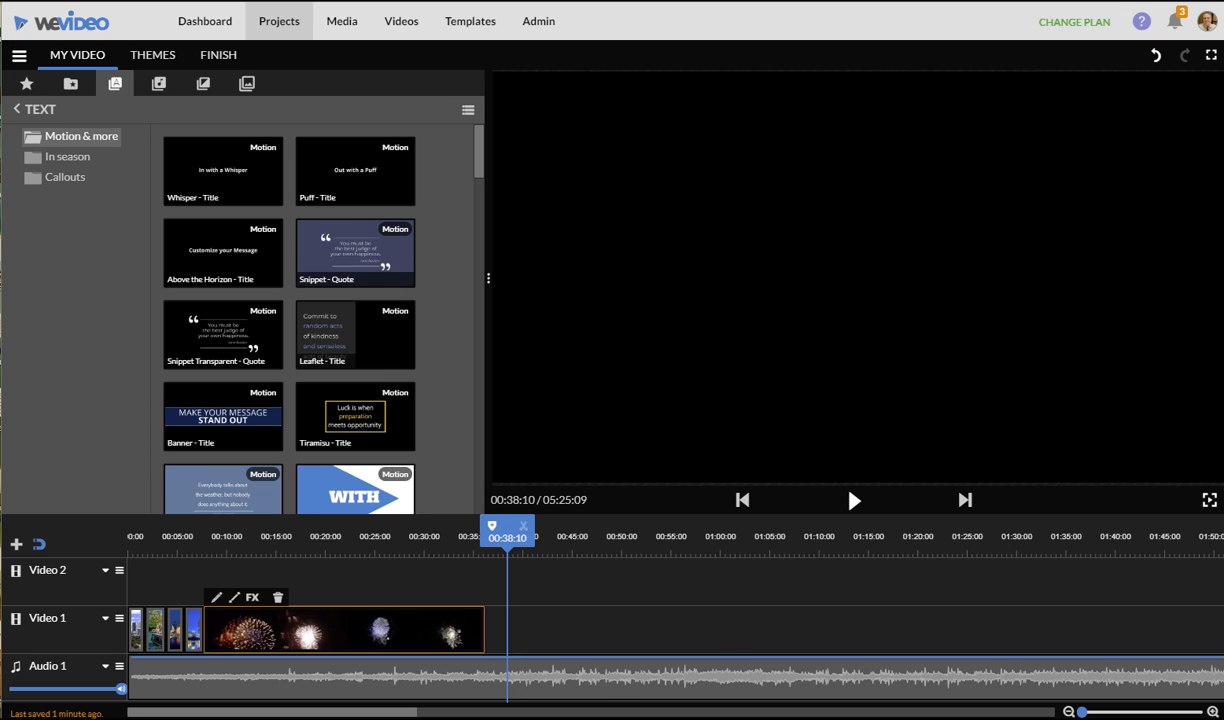
pyautogui.click(617, 681)
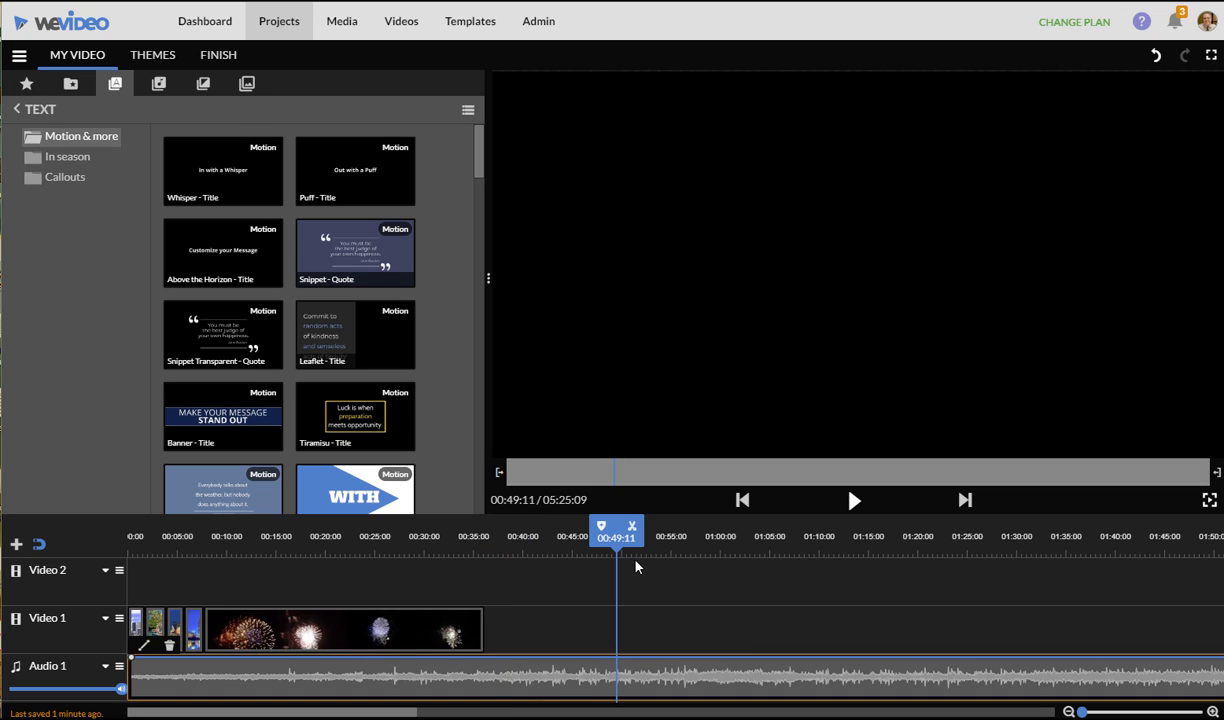
pyautogui.moveTo(601, 534)
pyautogui.mouseDown()
pyautogui.moveTo(868, 535)
pyautogui.moveTo(855, 535)
pyautogui.mouseUp()
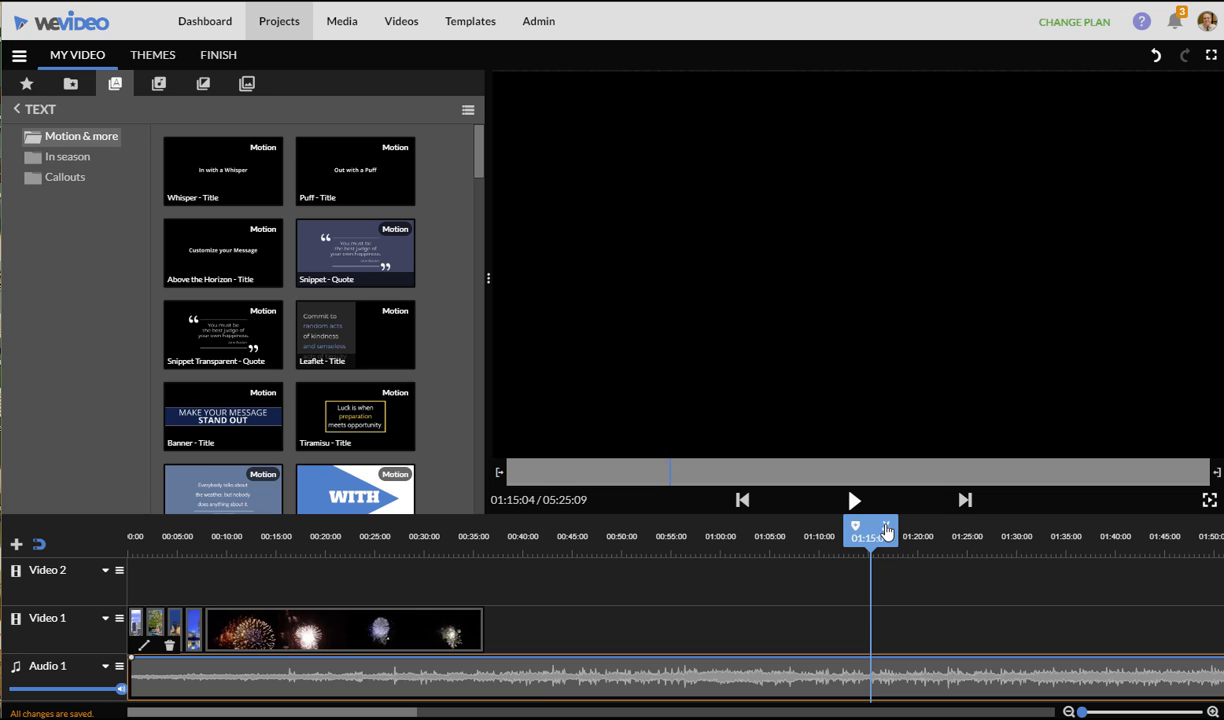
pyautogui.click(885, 528)
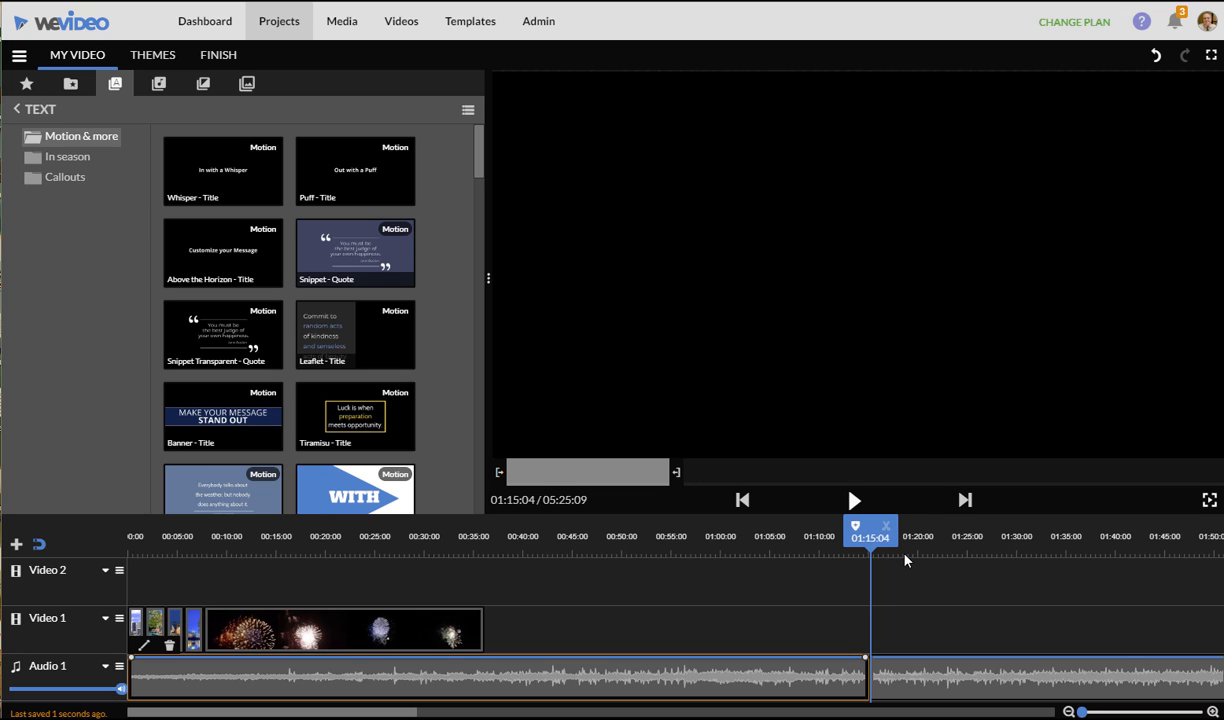
pyautogui.click(907, 679)
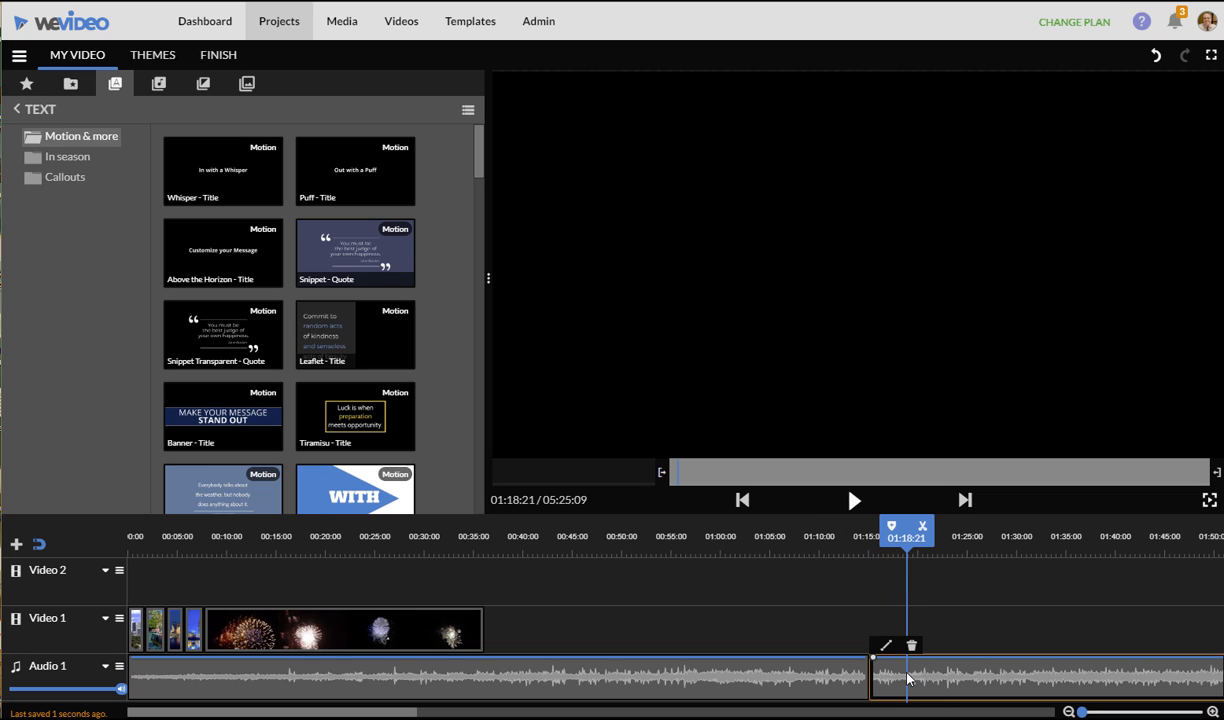
pyautogui.press('Delete')
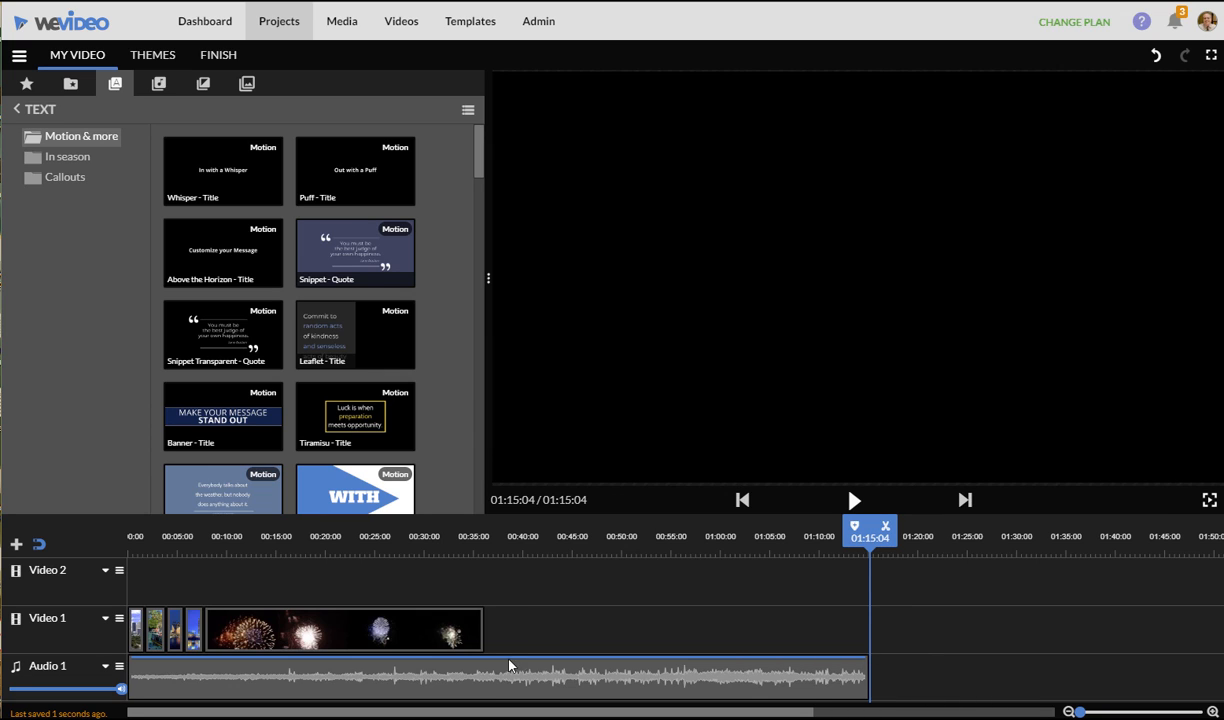
# Preview the Whisper title, then shift all Video 1 and Audio 1 clips together about 19 seconds later on the timeline
pyautogui.click(757, 530)
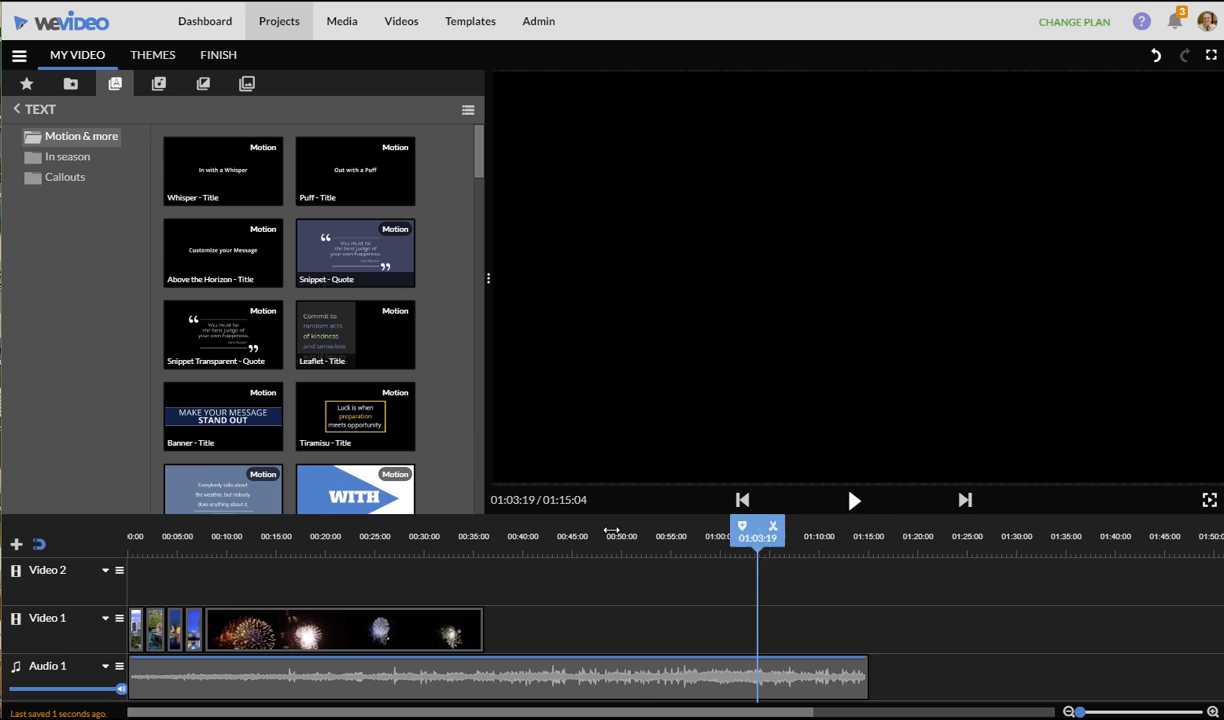
pyautogui.moveTo(611, 530); pyautogui.dragTo(454, 562)
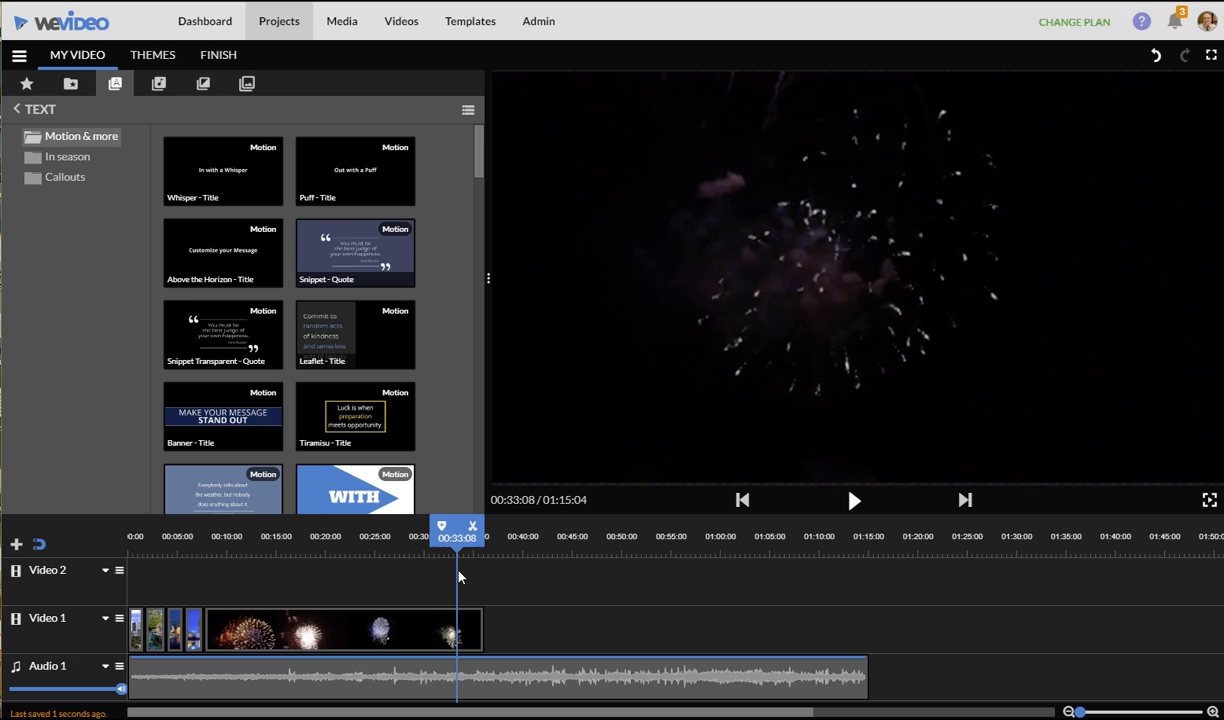
pyautogui.click(224, 172)
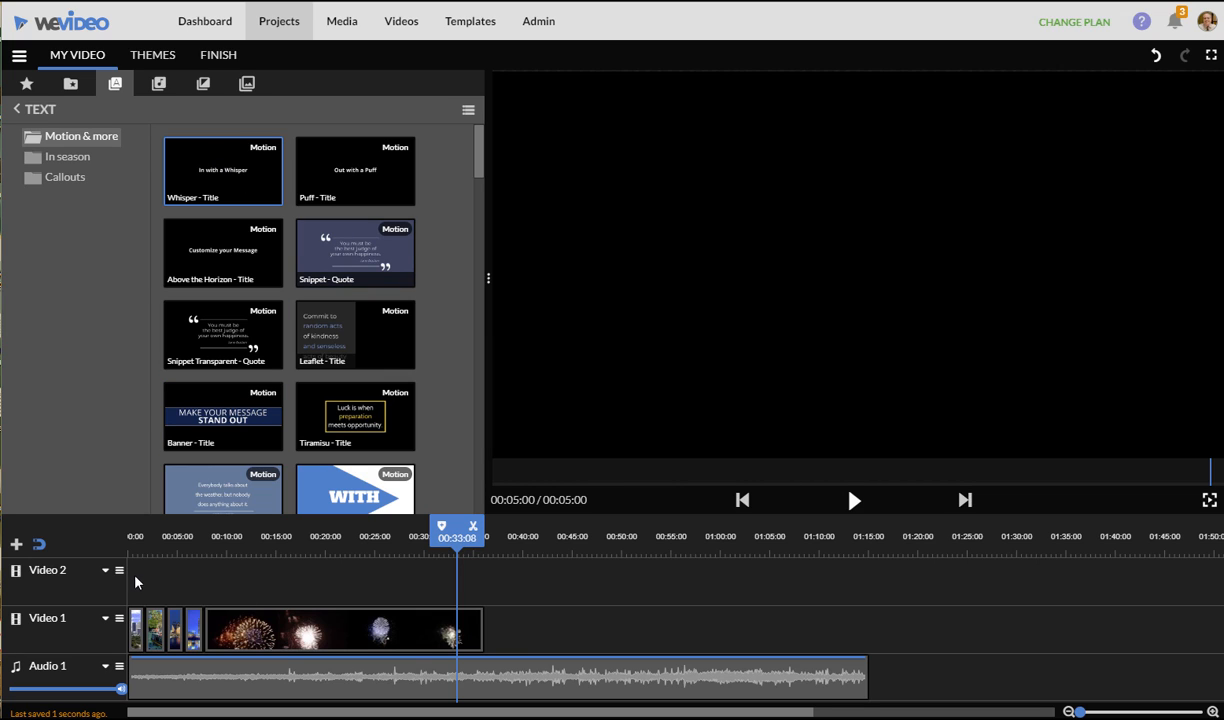
pyautogui.moveTo(966, 697); pyautogui.dragTo(115, 574)
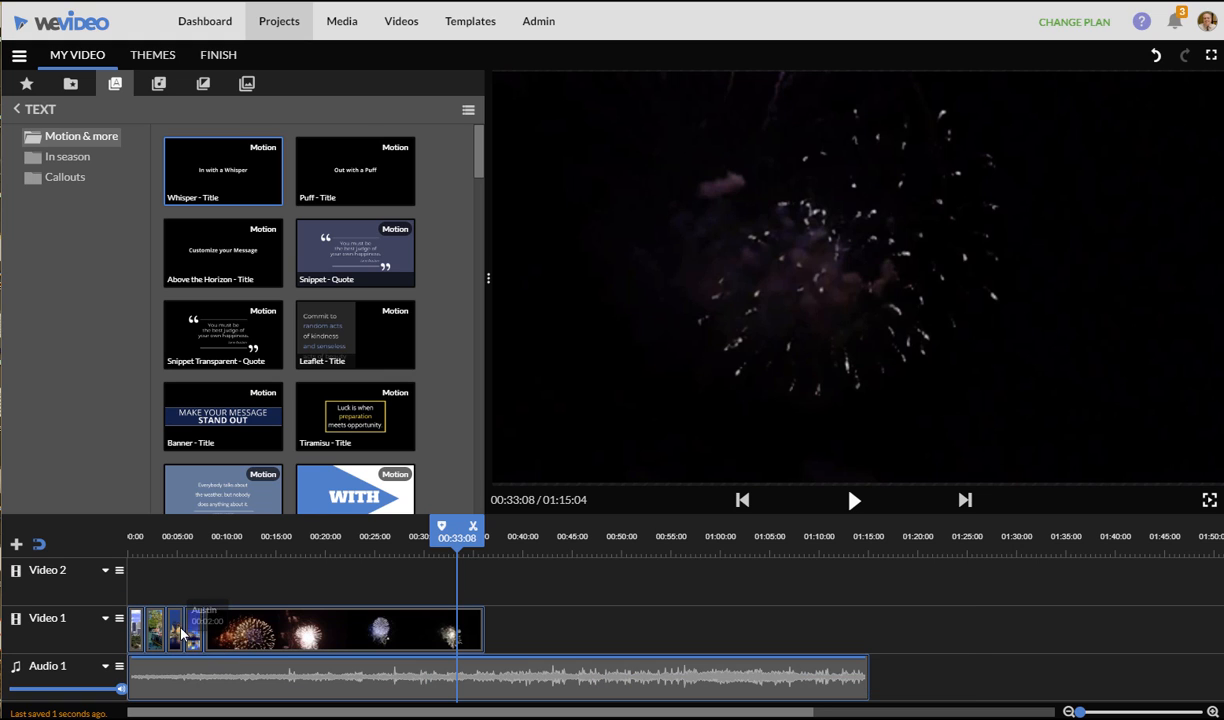
pyautogui.moveTo(177, 623); pyautogui.dragTo(368, 623)
# Place the Whisper - Title at the start of Video 2 and set its text to "Welcome to My Video"
pyautogui.moveTo(232, 158); pyautogui.dragTo(152, 577)
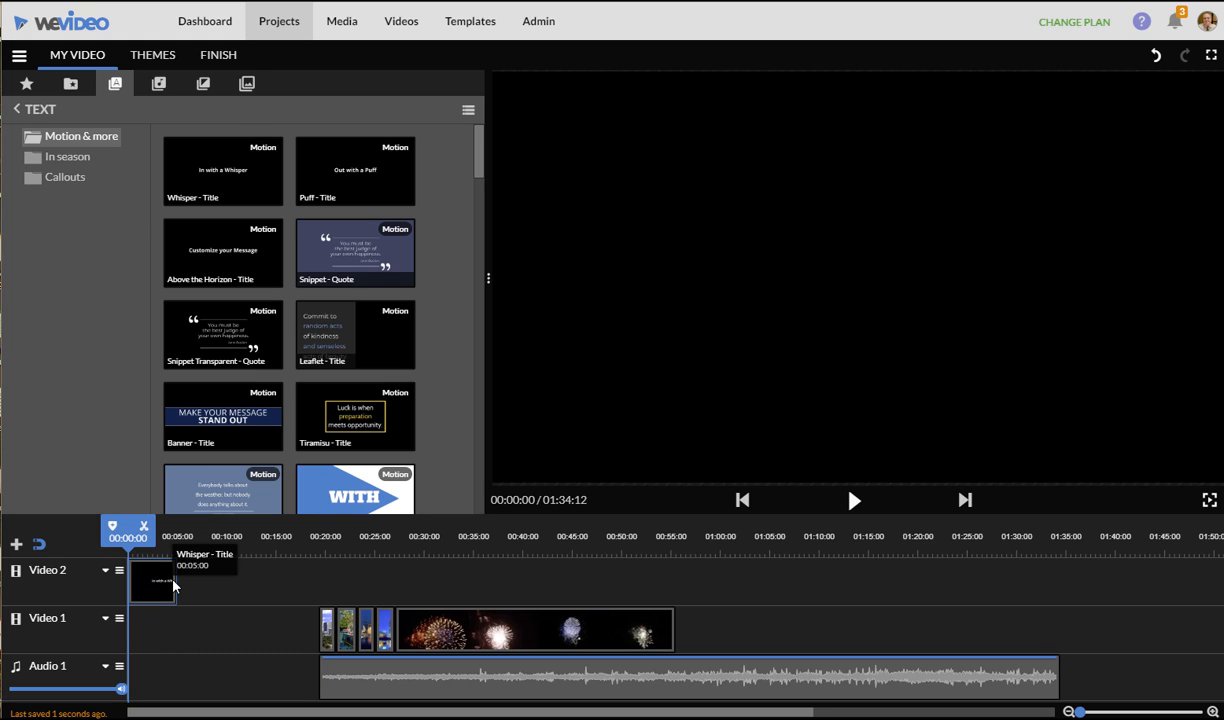
pyautogui.doubleClick(153, 588)
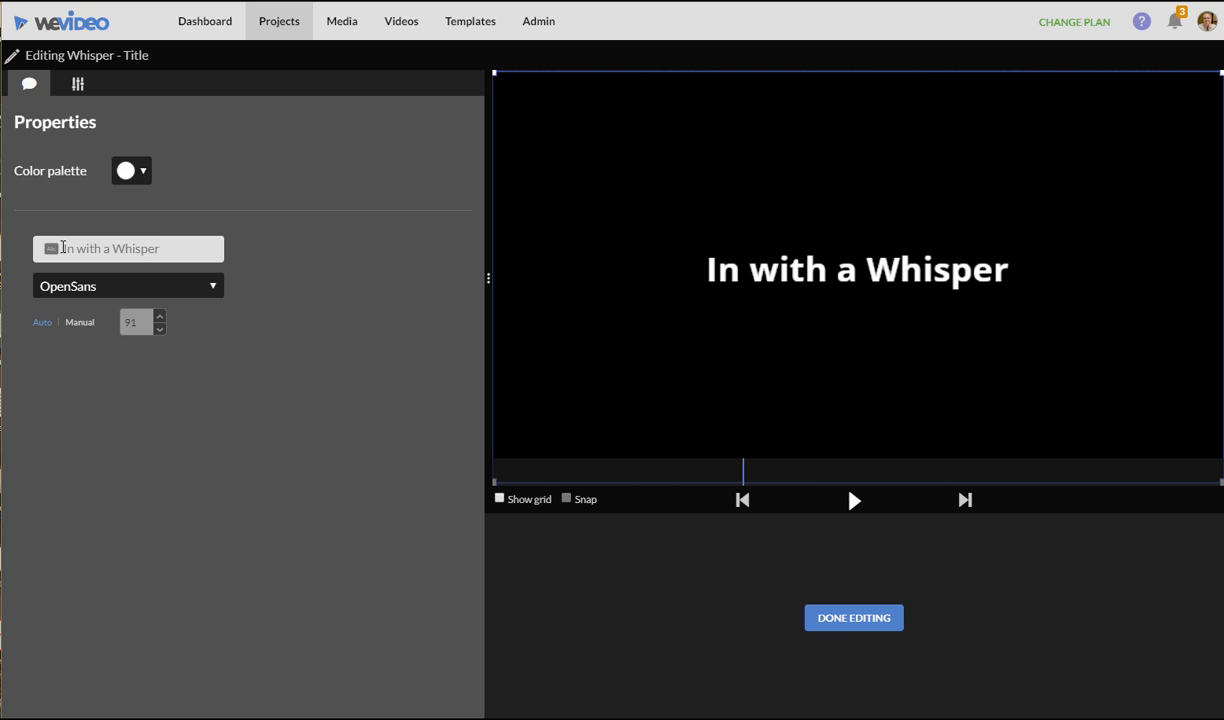
pyautogui.click(95, 240)
pyautogui.write('Welcome ')
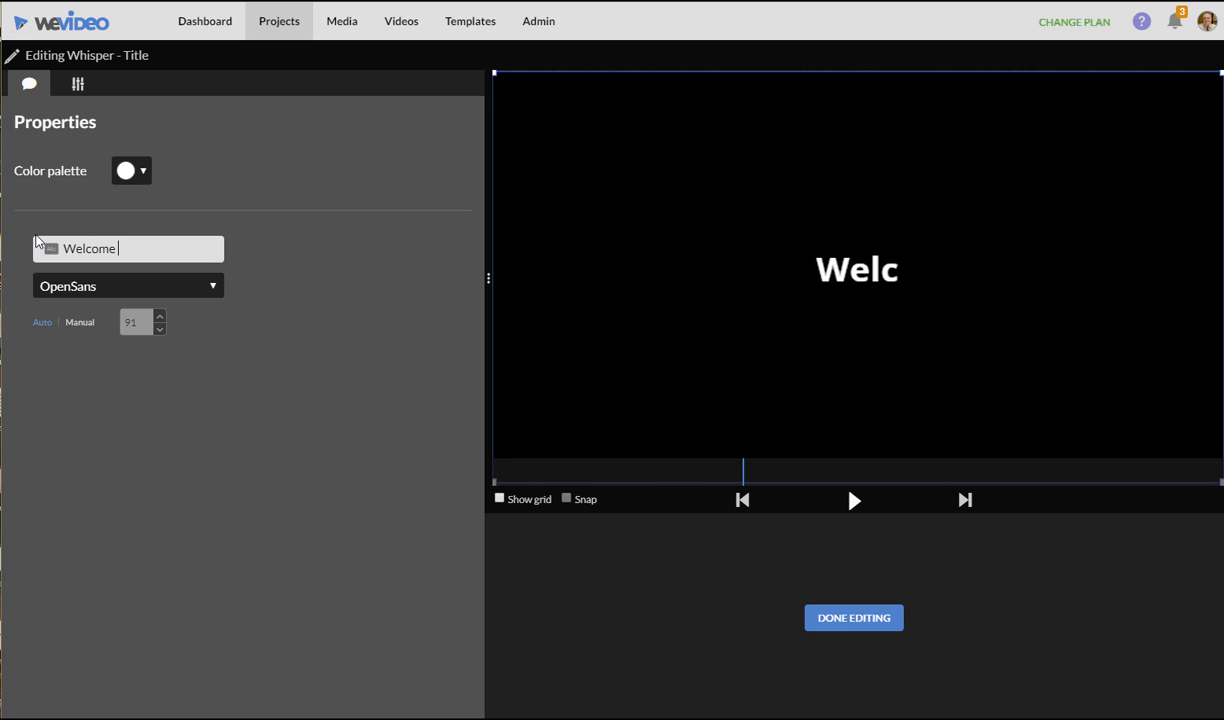
pyautogui.write('to My Video')
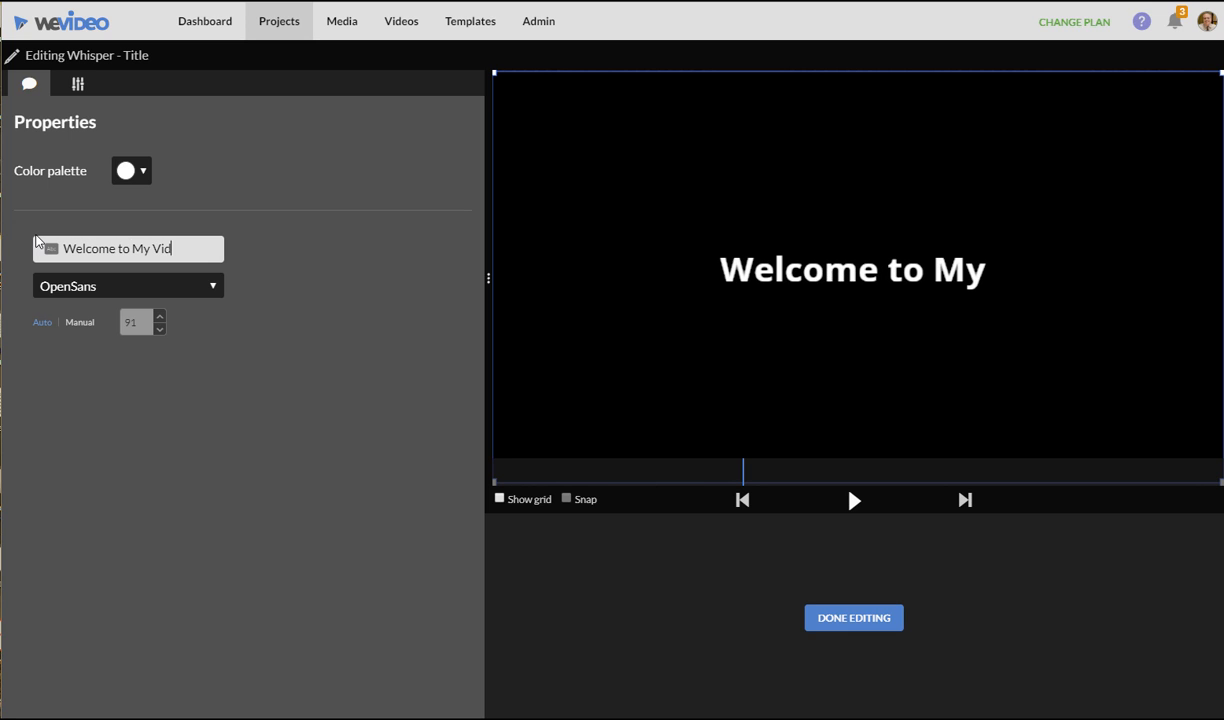
# Change the opening title's text color to pale yellow, rgb(255, 229, 153)
pyautogui.click(90, 285)
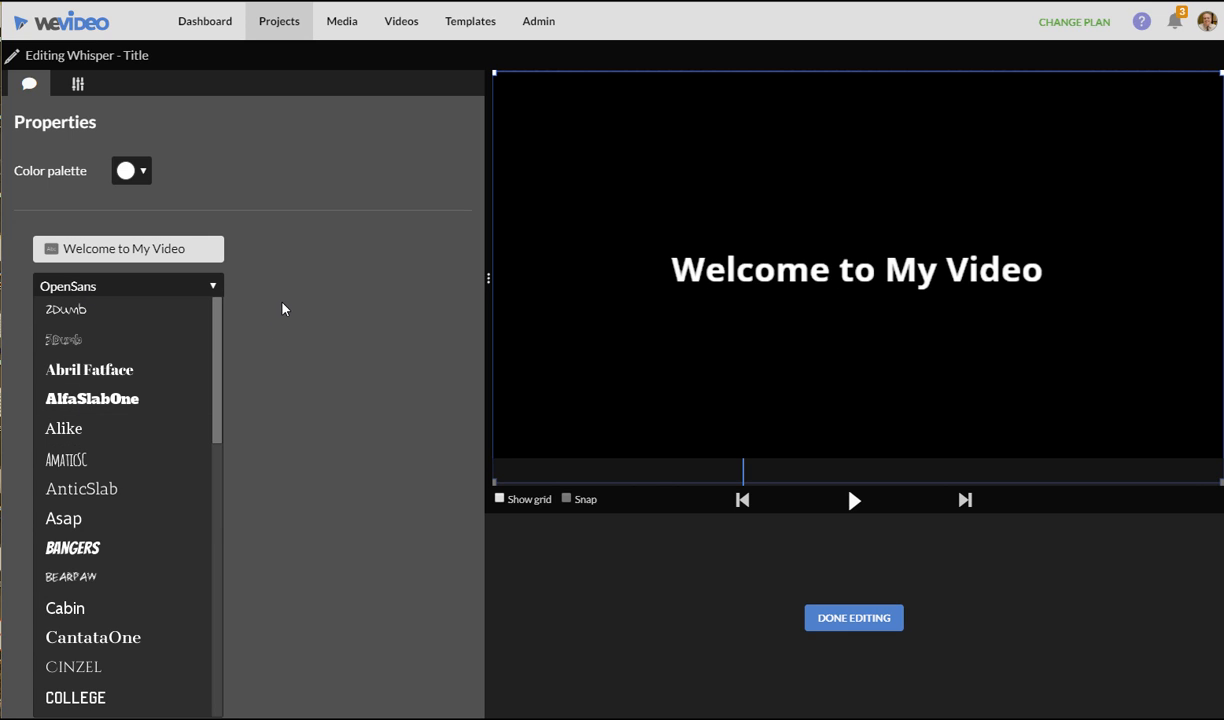
pyautogui.click(143, 174)
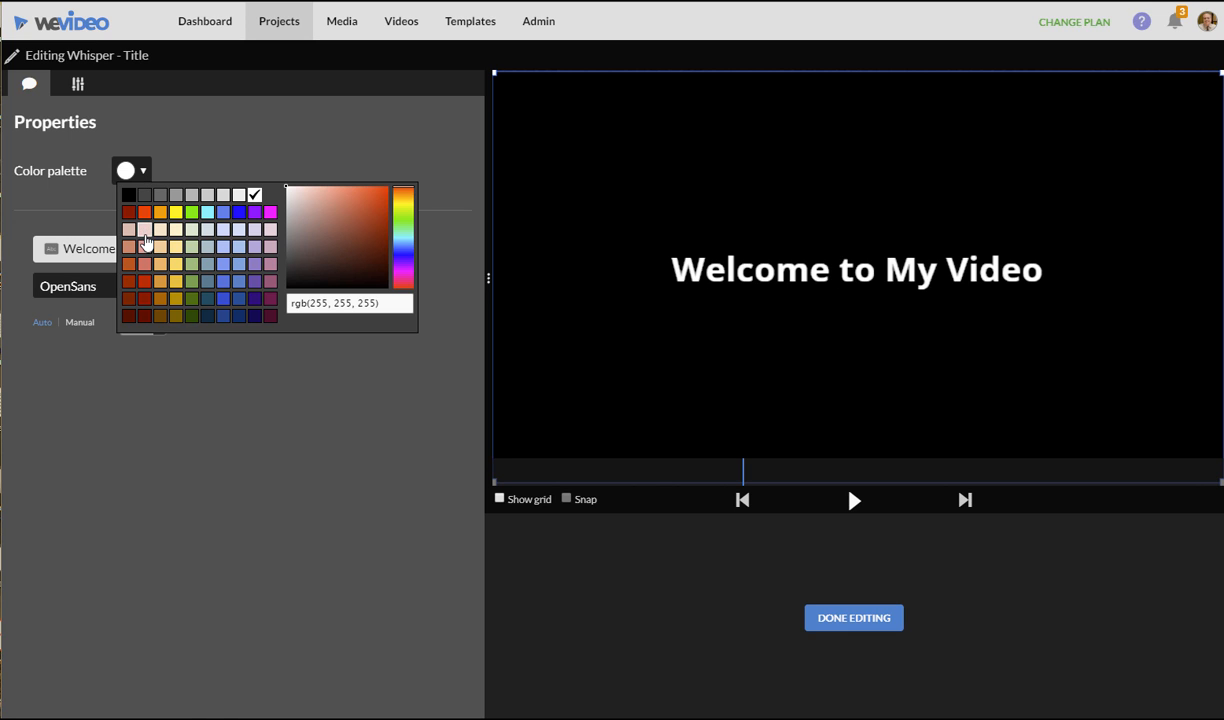
pyautogui.click(174, 249)
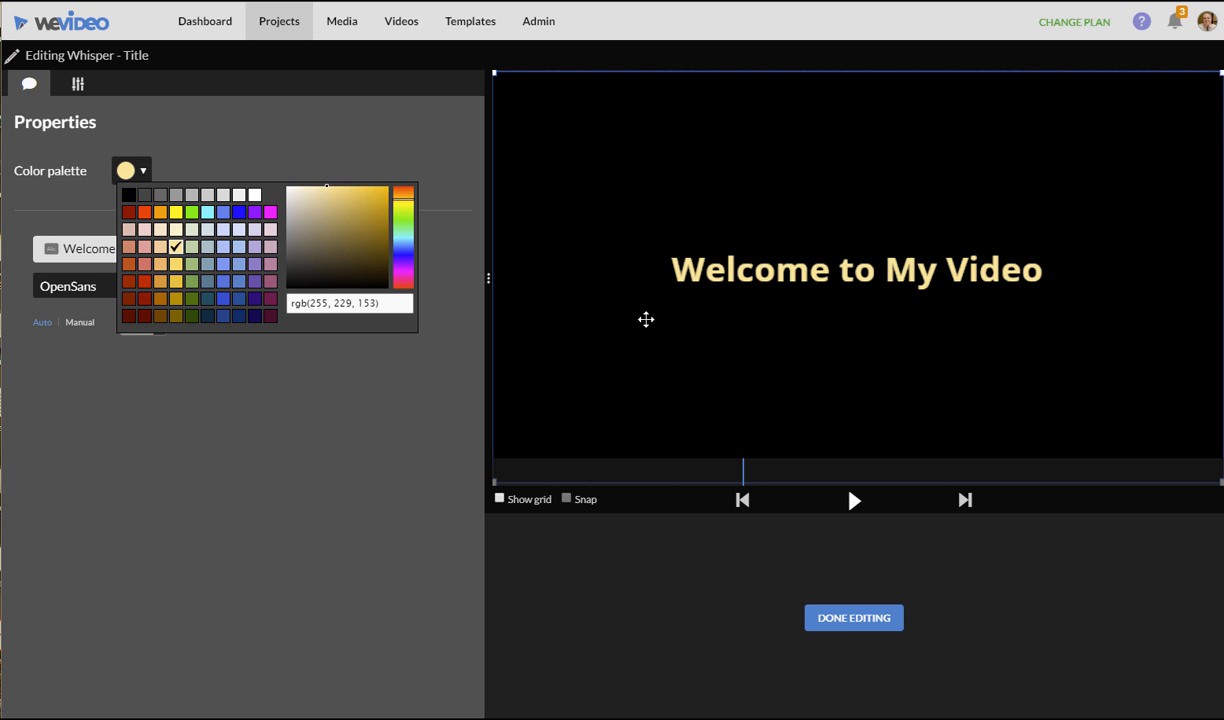
pyautogui.click(95, 254)
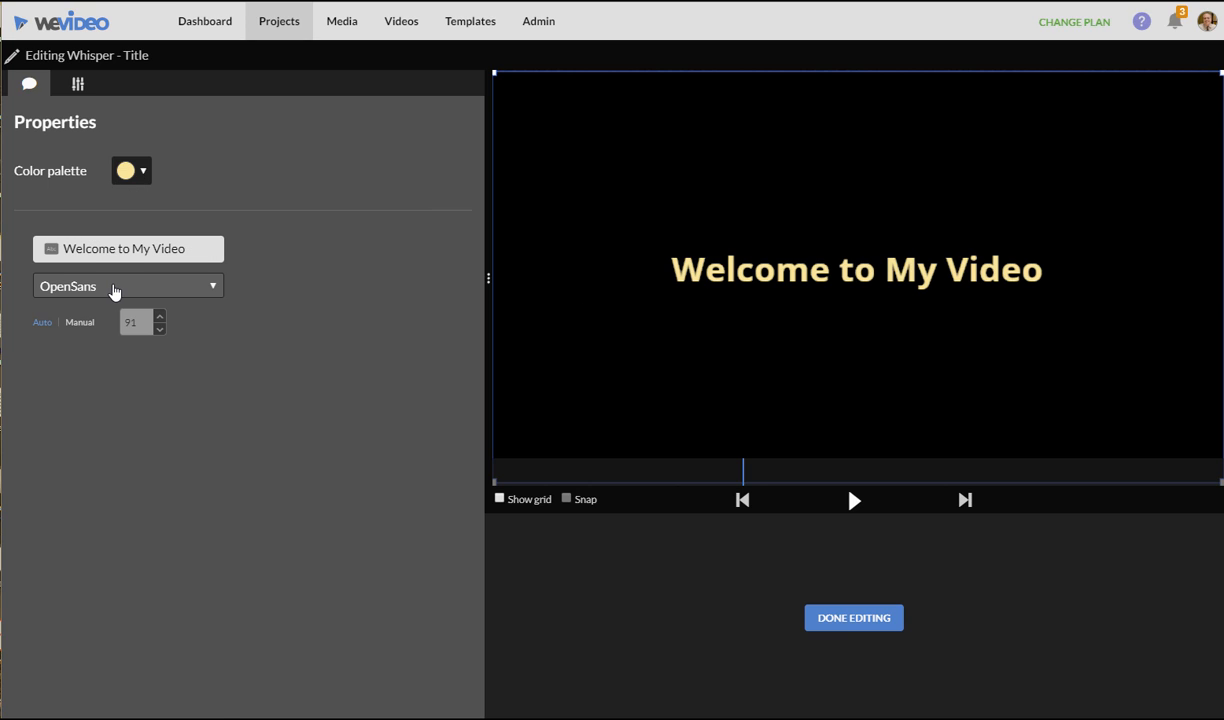
# Try the Alike font on the opening title, set it to Habibi instead, and finish editing the title
pyautogui.click(112, 287)
pyautogui.click(77, 431)
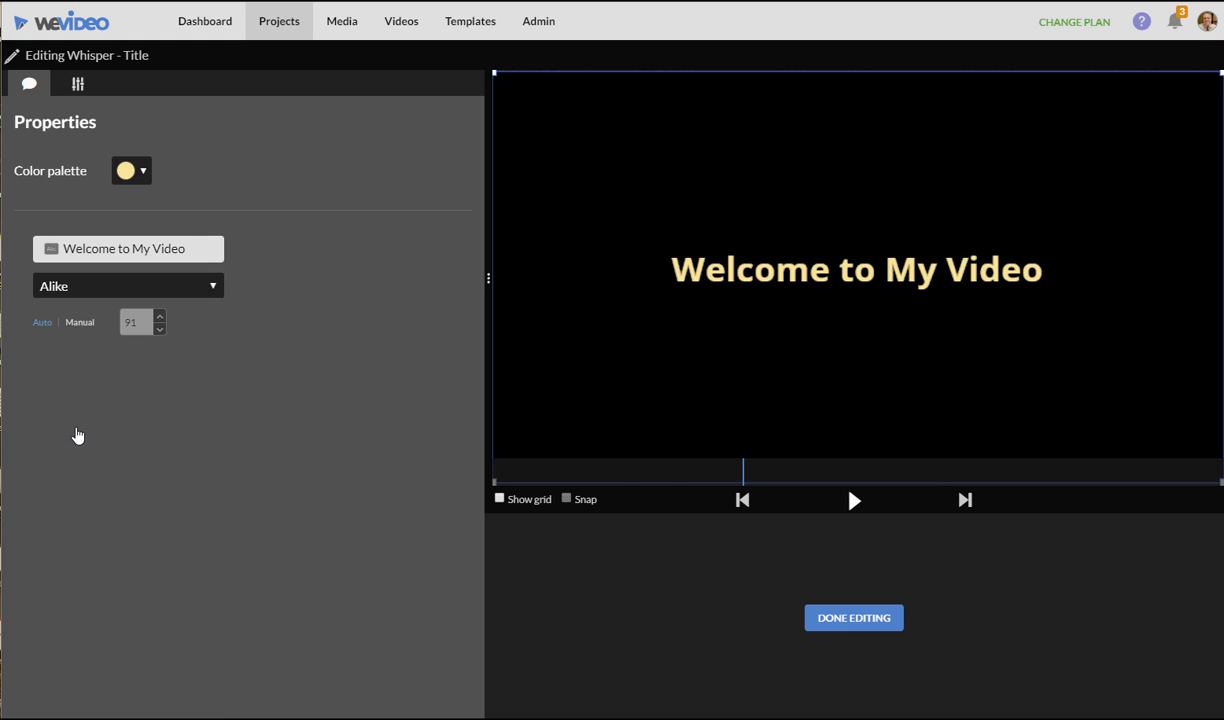
pyautogui.click(128, 287)
pyautogui.scroll(-5, 137, 432)
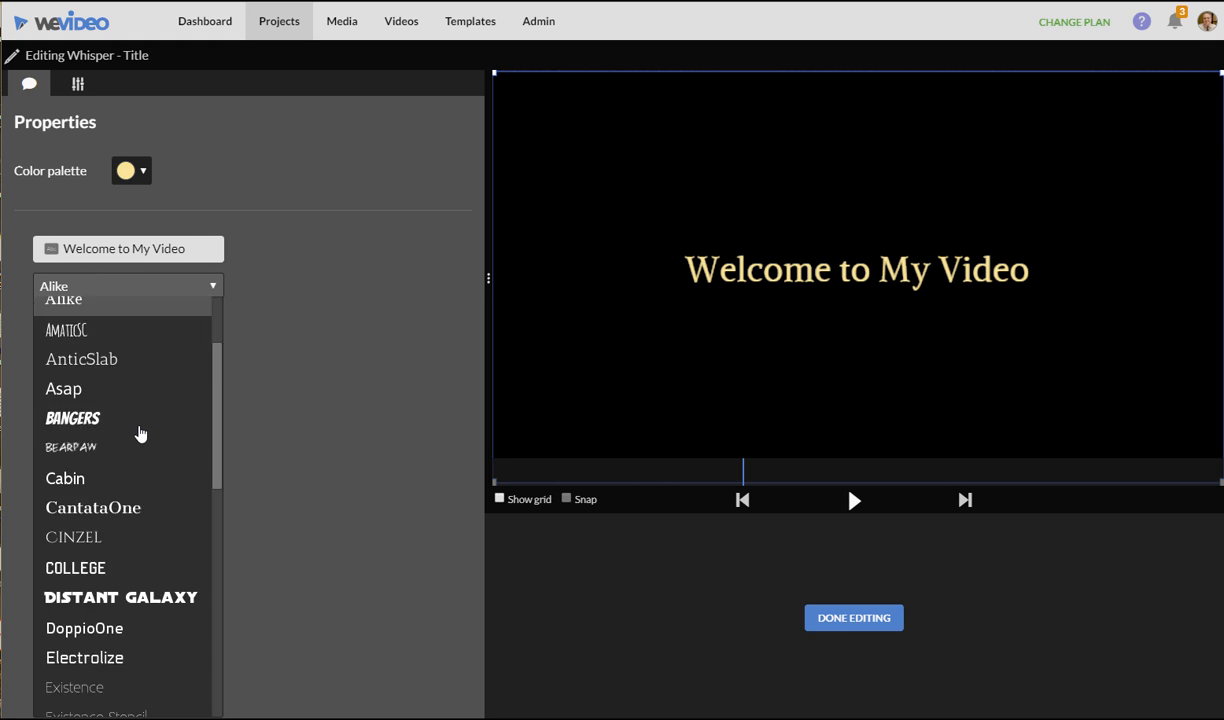
pyautogui.click(84, 445)
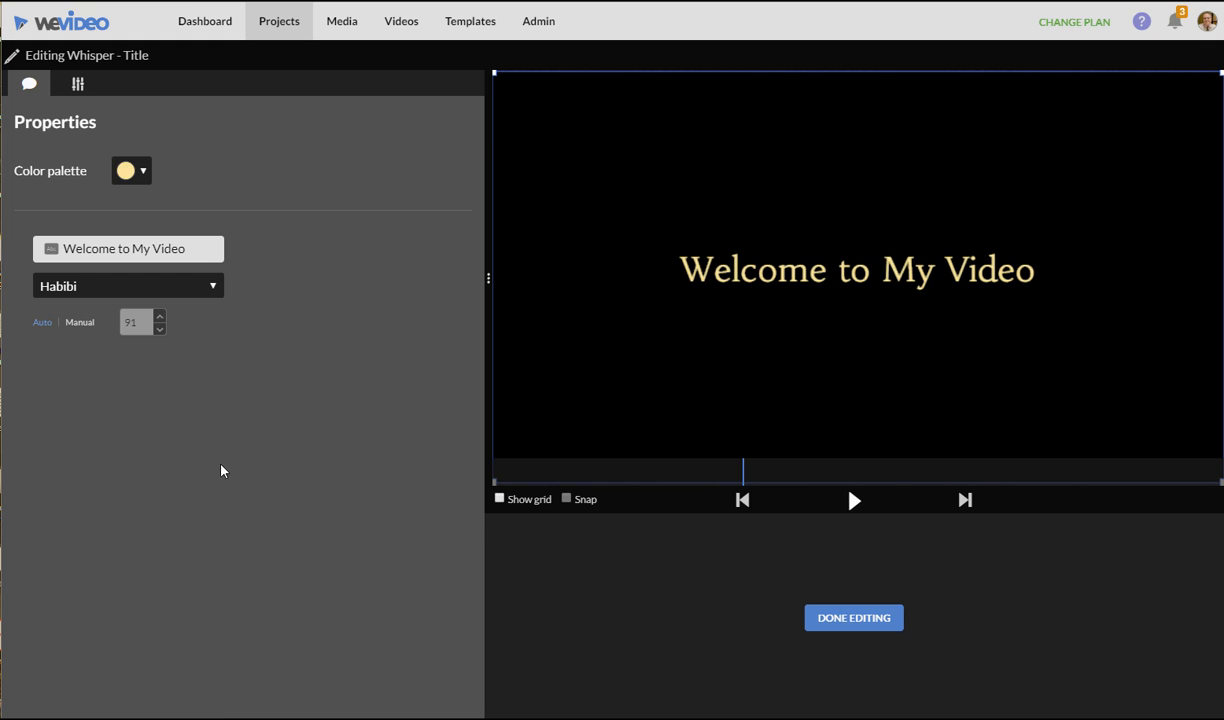
pyautogui.click(855, 618)
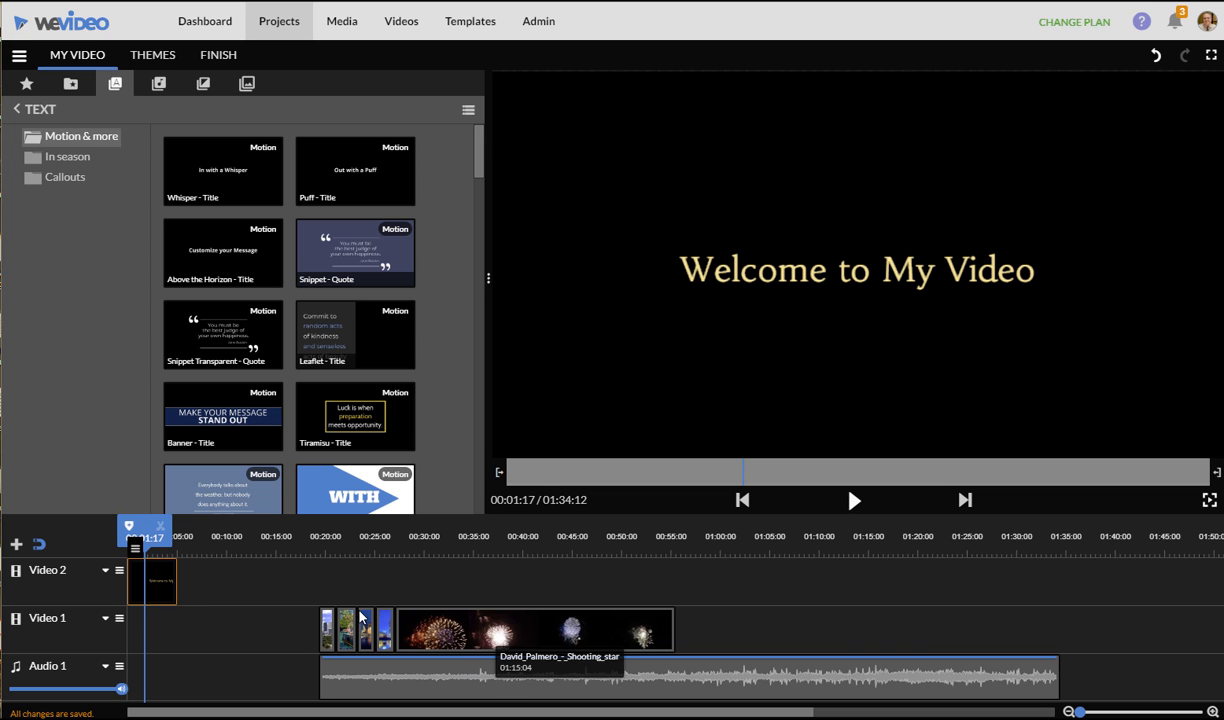
# Move the Video 1 clips and music together to start right after the opening title, and play the beginning
pyautogui.moveTo(295, 581); pyautogui.dragTo(1110, 688)
pyautogui.moveTo(452, 628); pyautogui.dragTo(275, 592)
pyautogui.moveTo(163, 528); pyautogui.dragTo(131, 530)
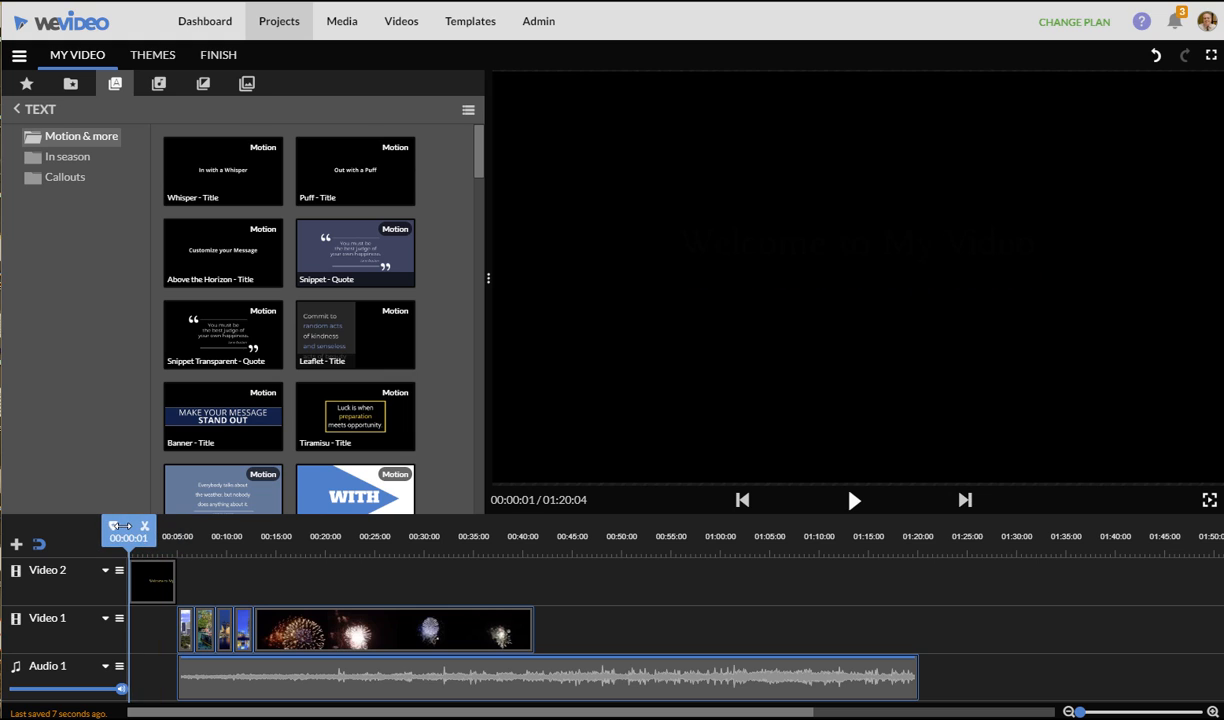
pyautogui.click(853, 501)
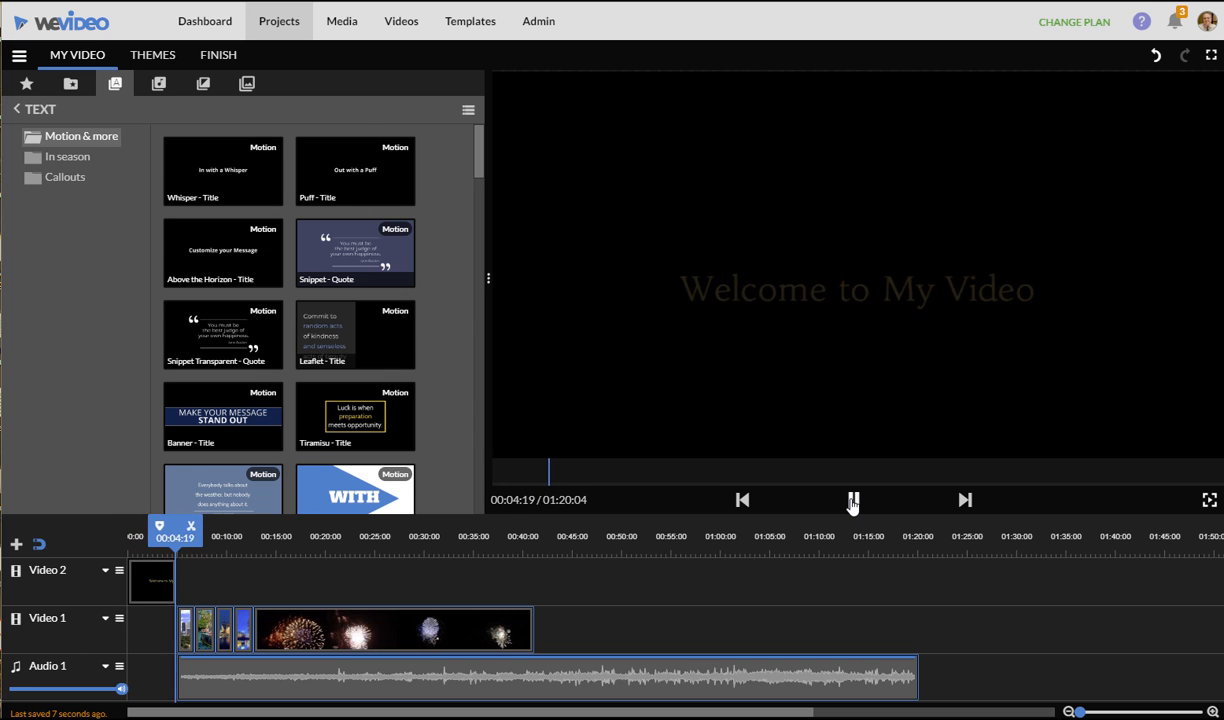
pyautogui.click(855, 502)
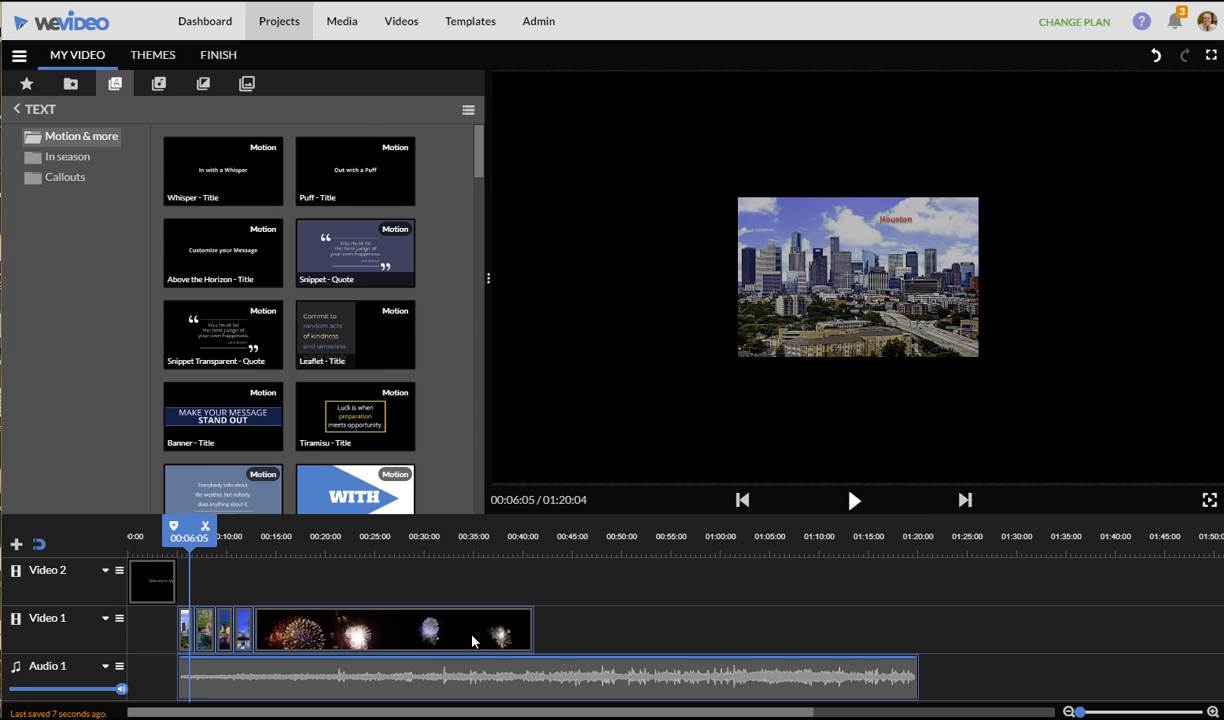
# Move the music clip on Audio 1 to the very start of the timeline and play the opening with it
pyautogui.click(450, 677)
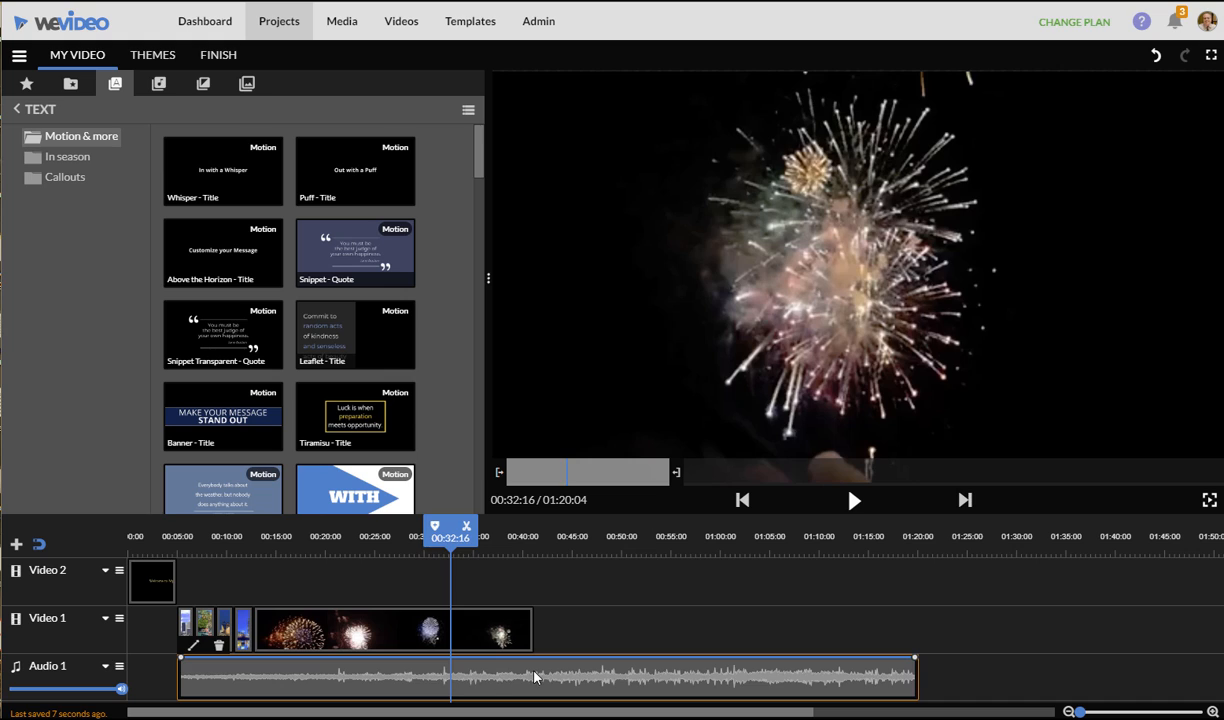
pyautogui.moveTo(535, 677); pyautogui.dragTo(485, 677)
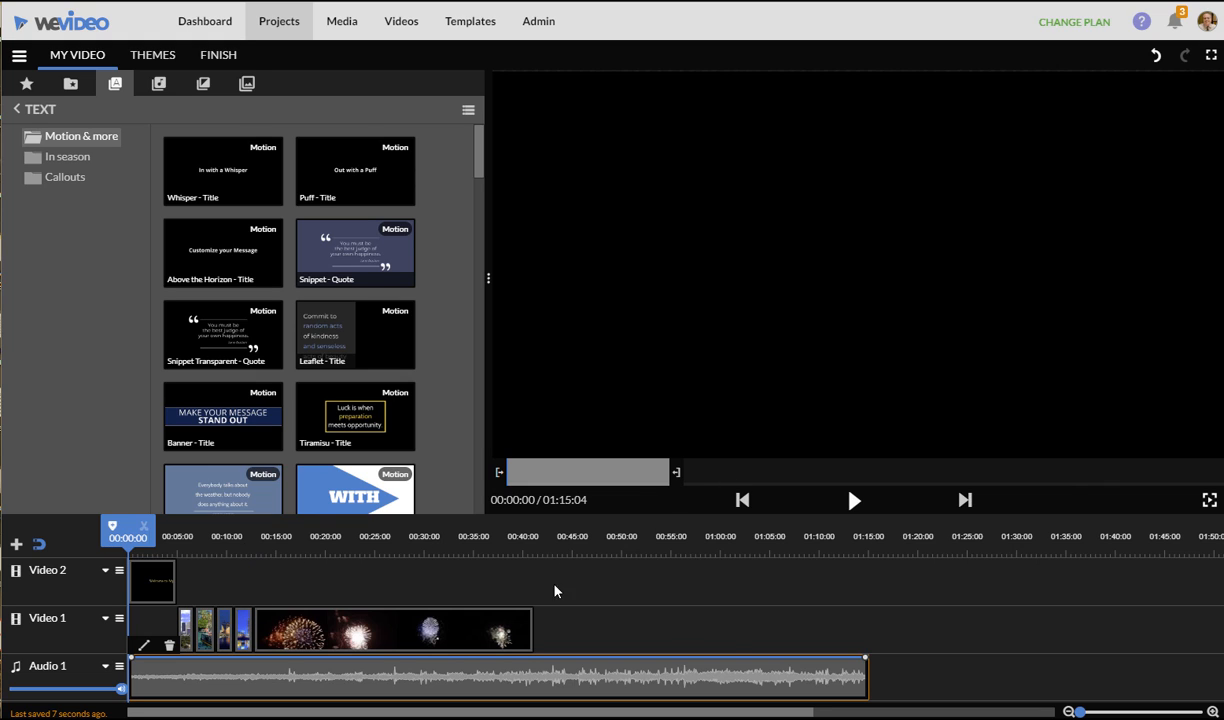
pyautogui.click(855, 501)
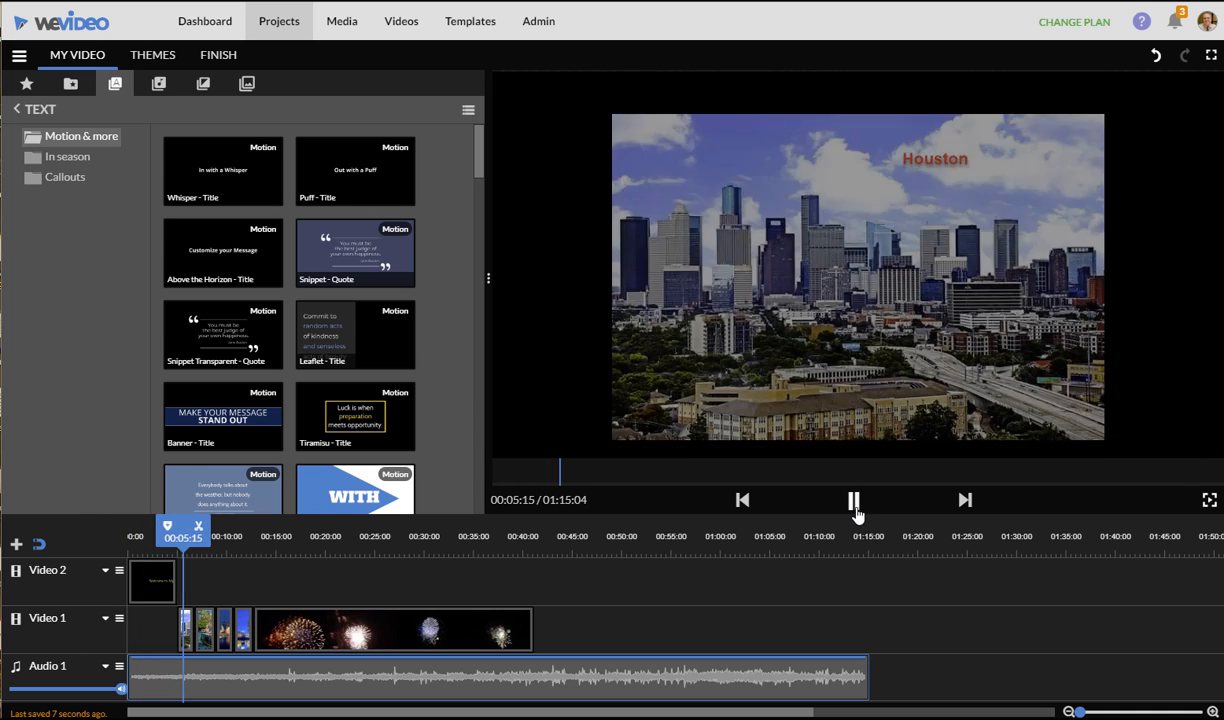
pyautogui.click(613, 665)
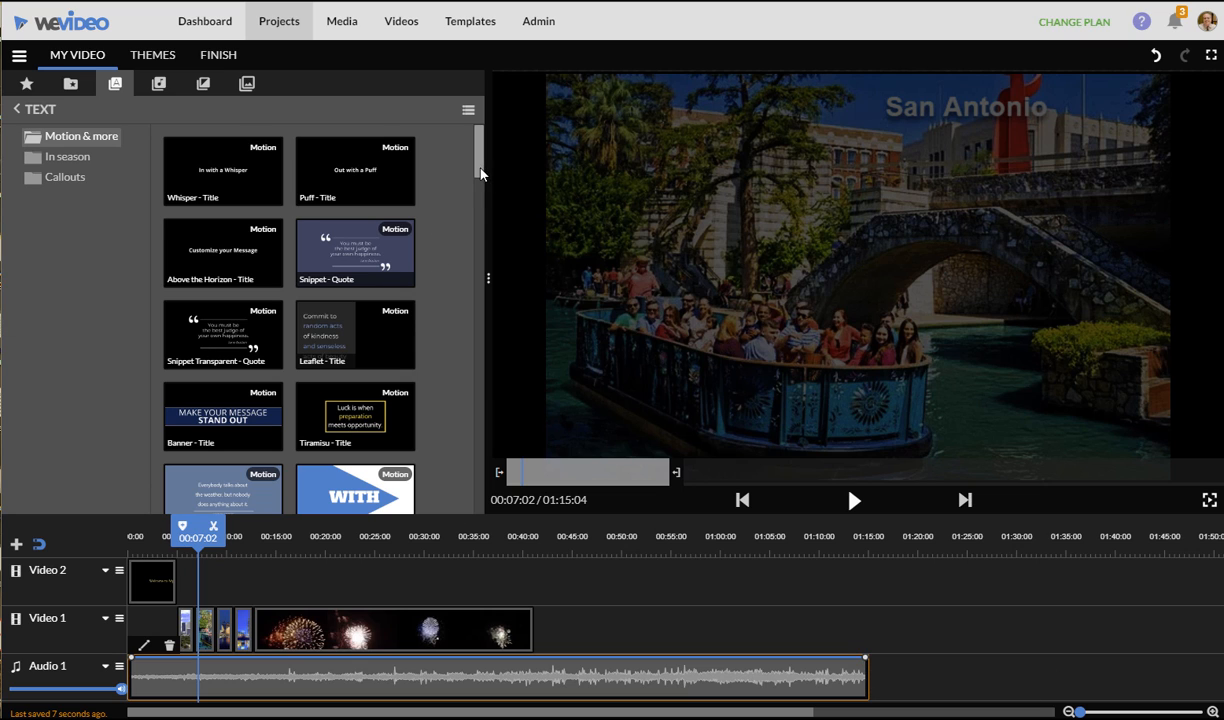
# Preview the Slide left - Title and place it on Video 2 at 00:41:05, where the fireworks video ends
pyautogui.moveTo(480, 175); pyautogui.dragTo(434, 216)
pyautogui.click(327, 338)
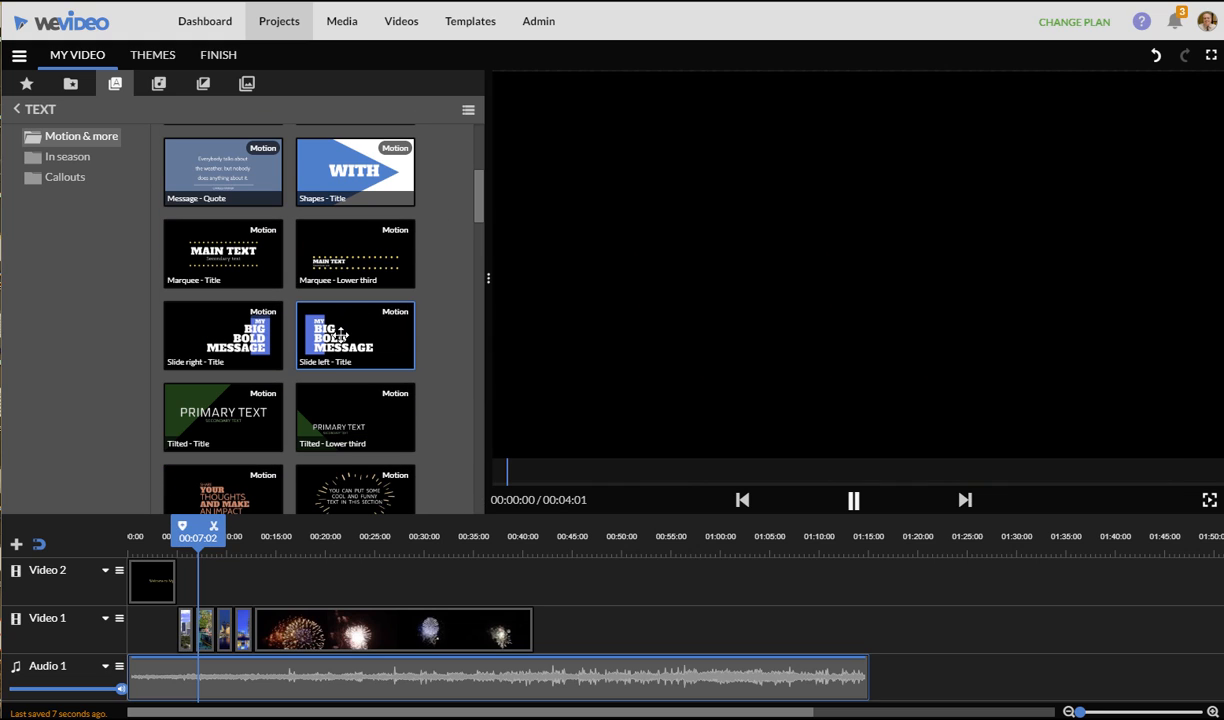
pyautogui.moveTo(327, 338); pyautogui.dragTo(549, 631)
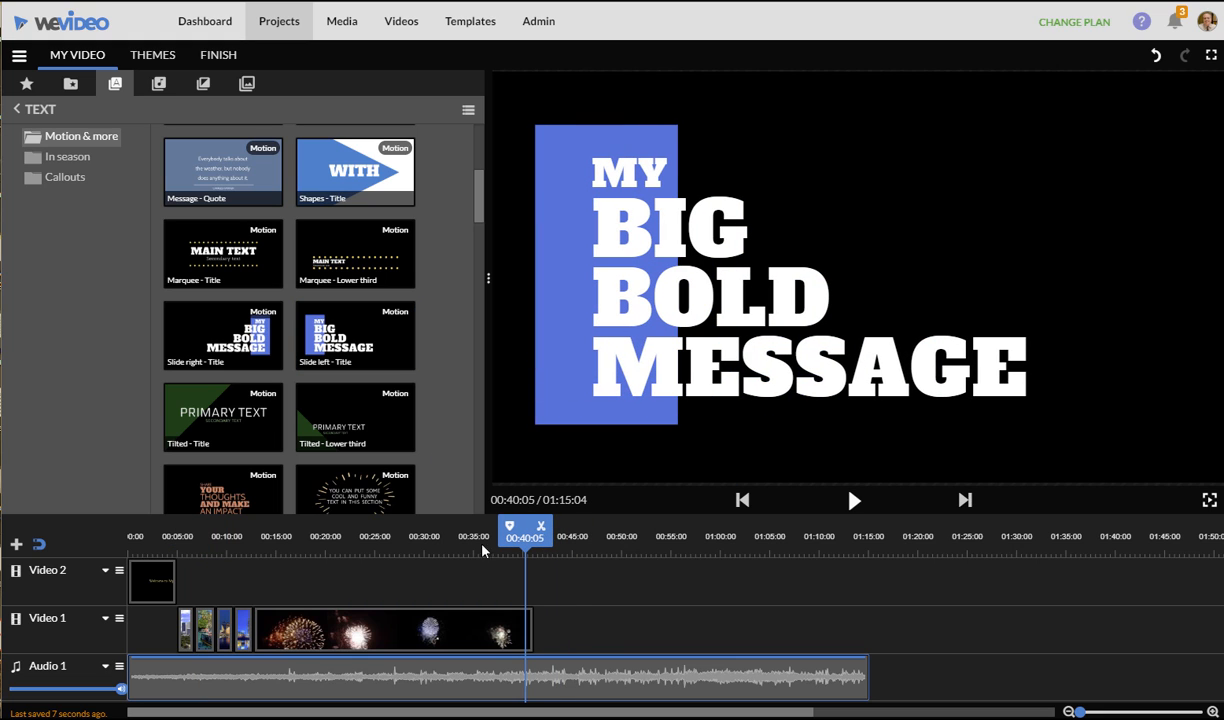
pyautogui.moveTo(337, 312); pyautogui.dragTo(559, 584)
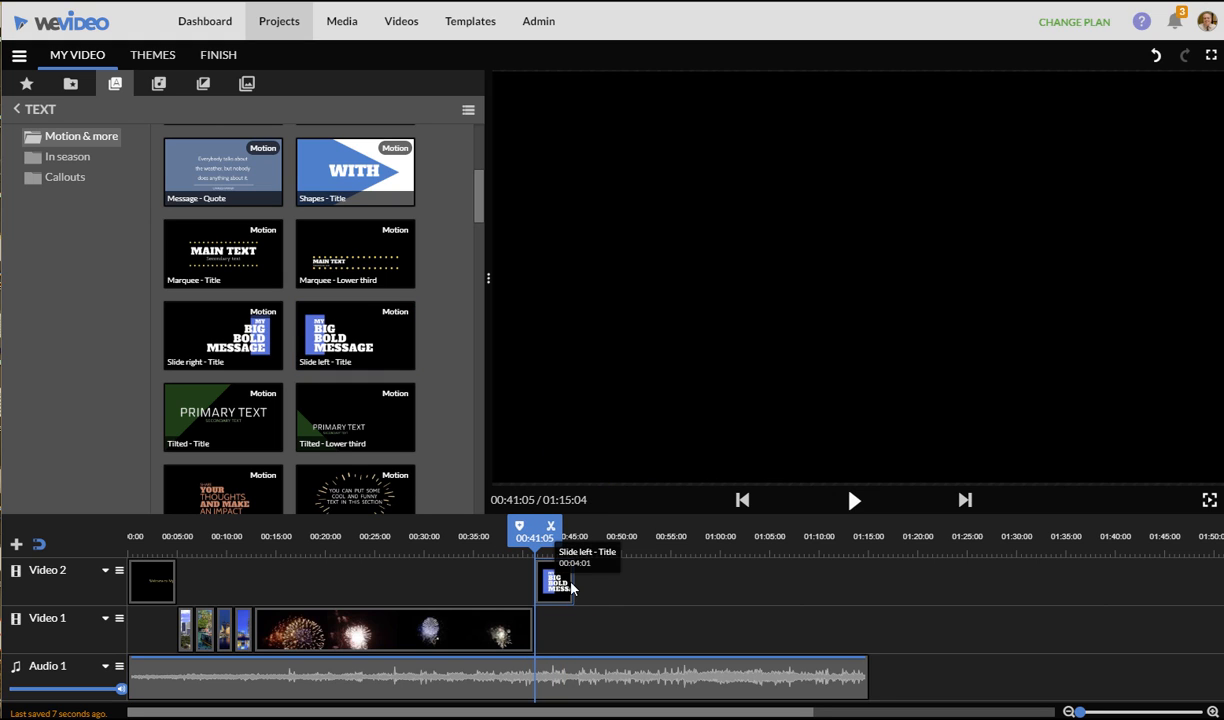
# Replace the closing title's four text lines with "Thanks", "for", "Watching" and "My Video", and finish editing the title
pyautogui.doubleClick(560, 585)
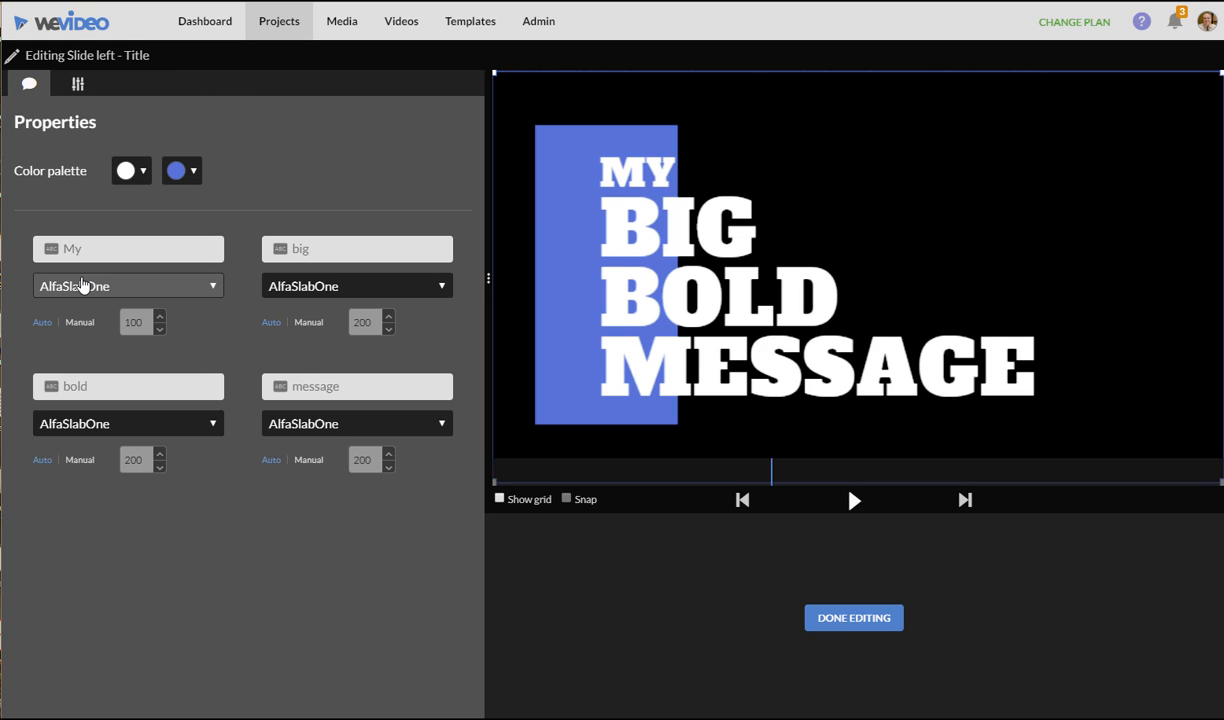
pyautogui.click(42, 245)
pyautogui.write('Thanks')
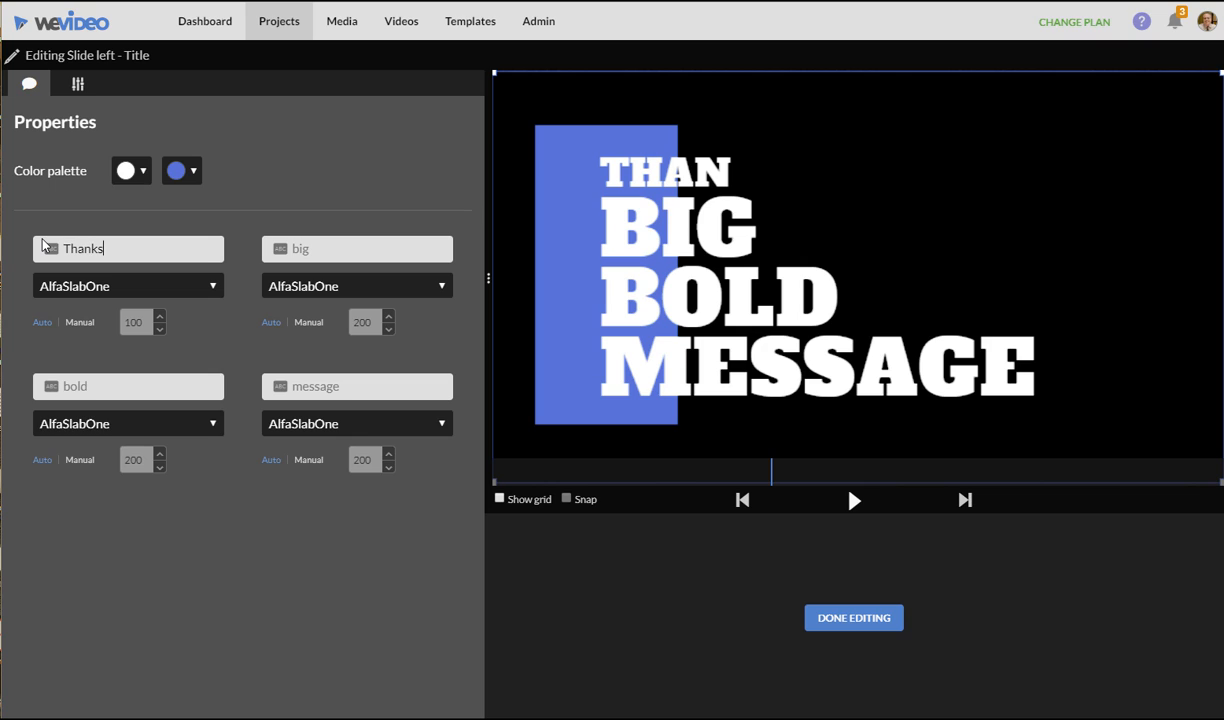
pyautogui.click(328, 243)
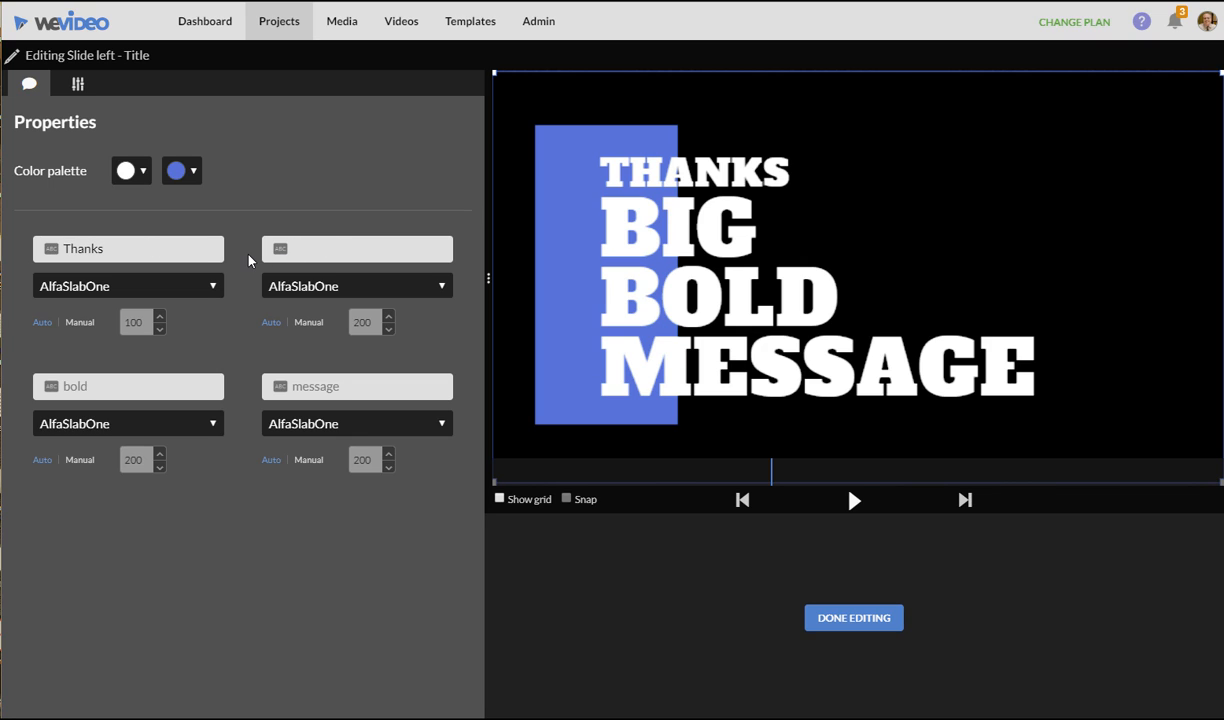
pyautogui.write('for')
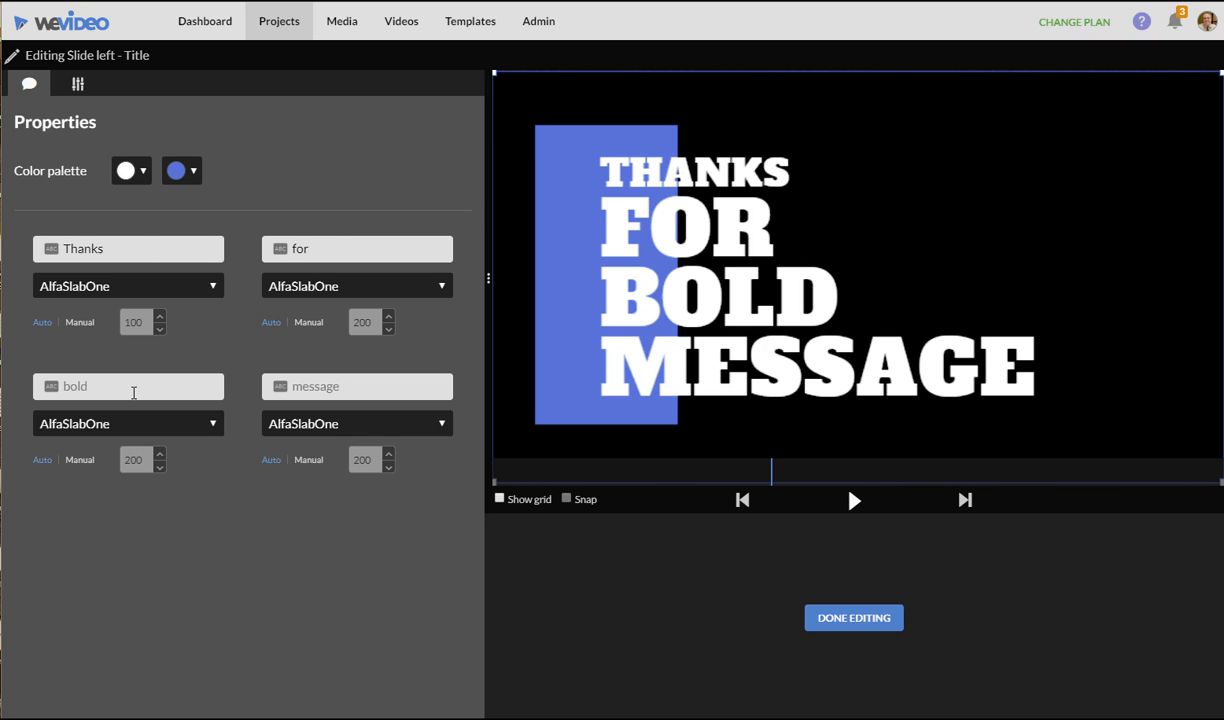
pyautogui.click(119, 394)
pyautogui.write('Watching')
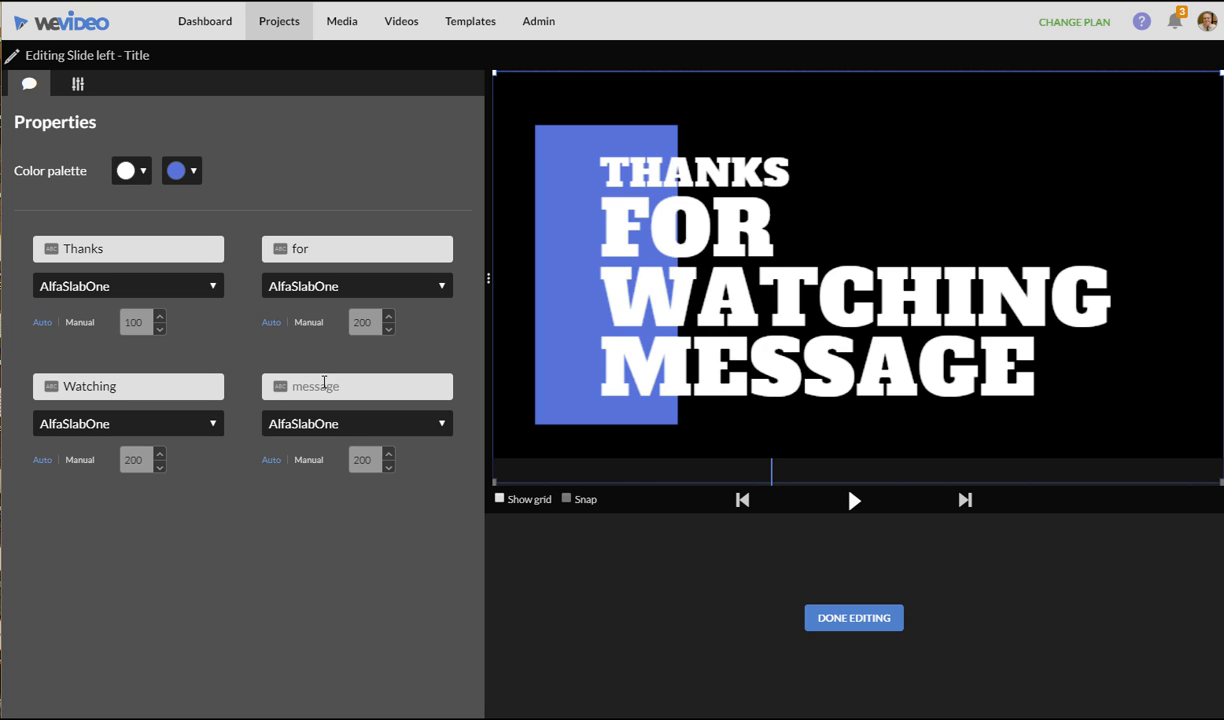
pyautogui.click(300, 383)
pyautogui.write('My Video')
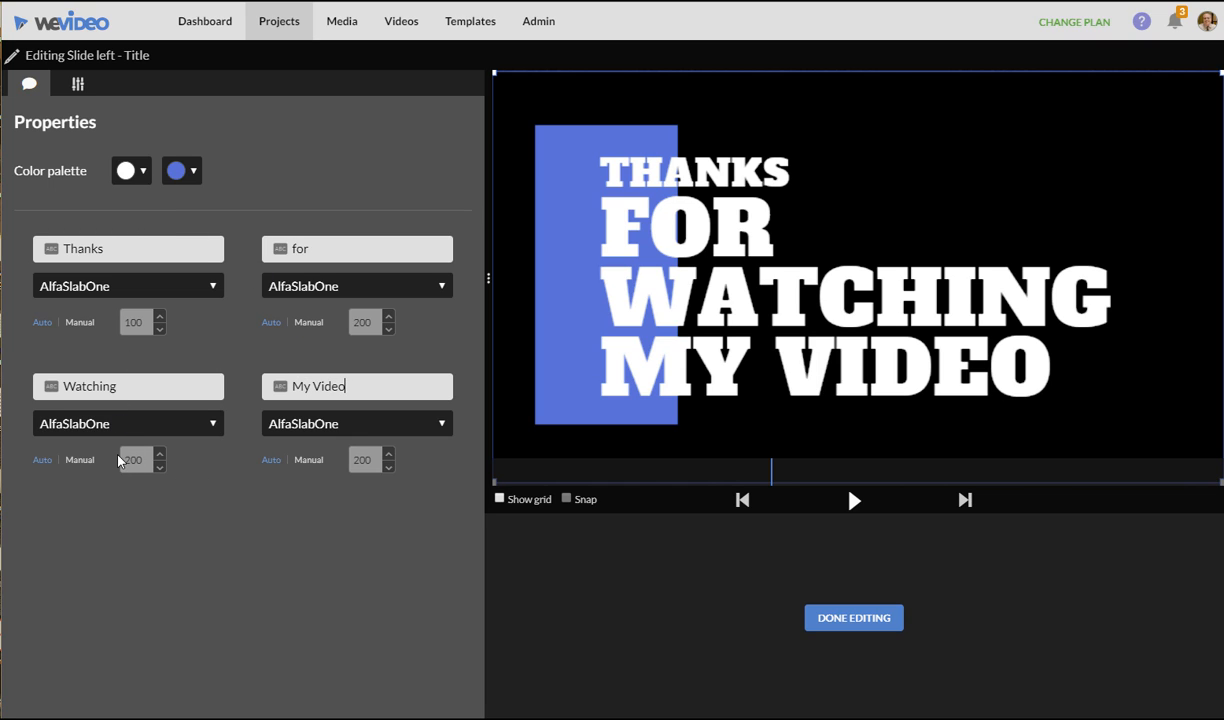
pyautogui.click(855, 620)
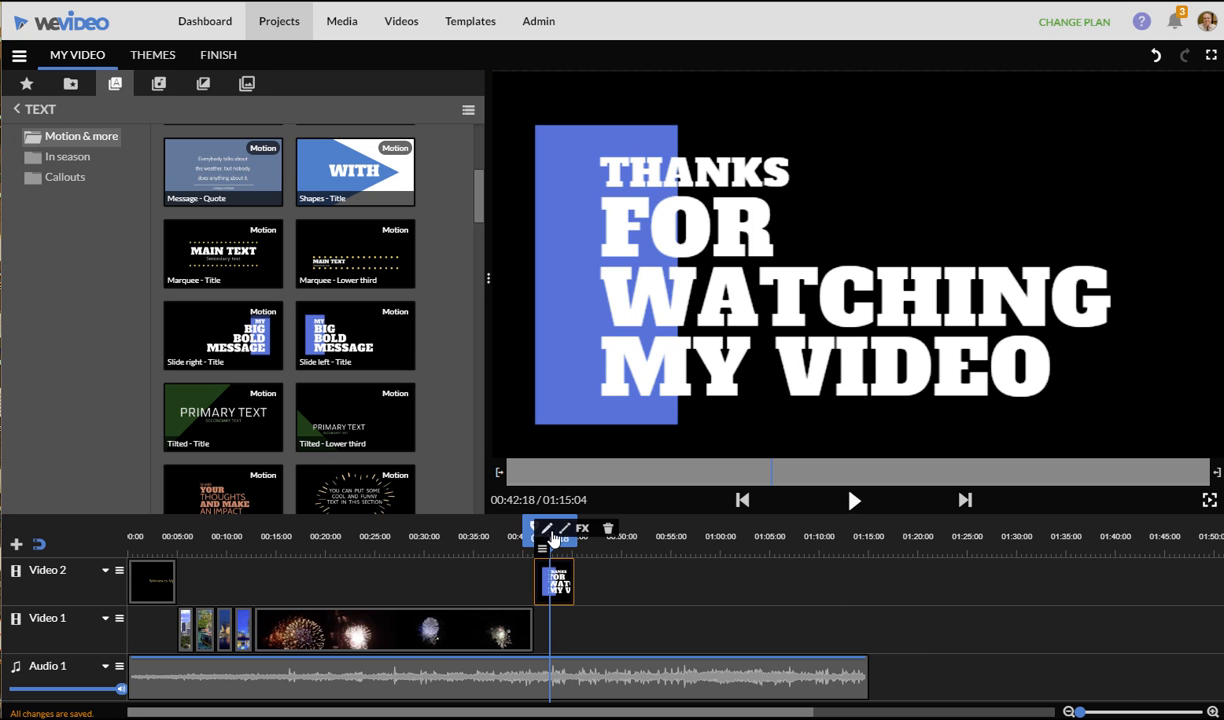
# Play the closing title from around its start, stopping after it ends while the music continues
pyautogui.click(718, 602)
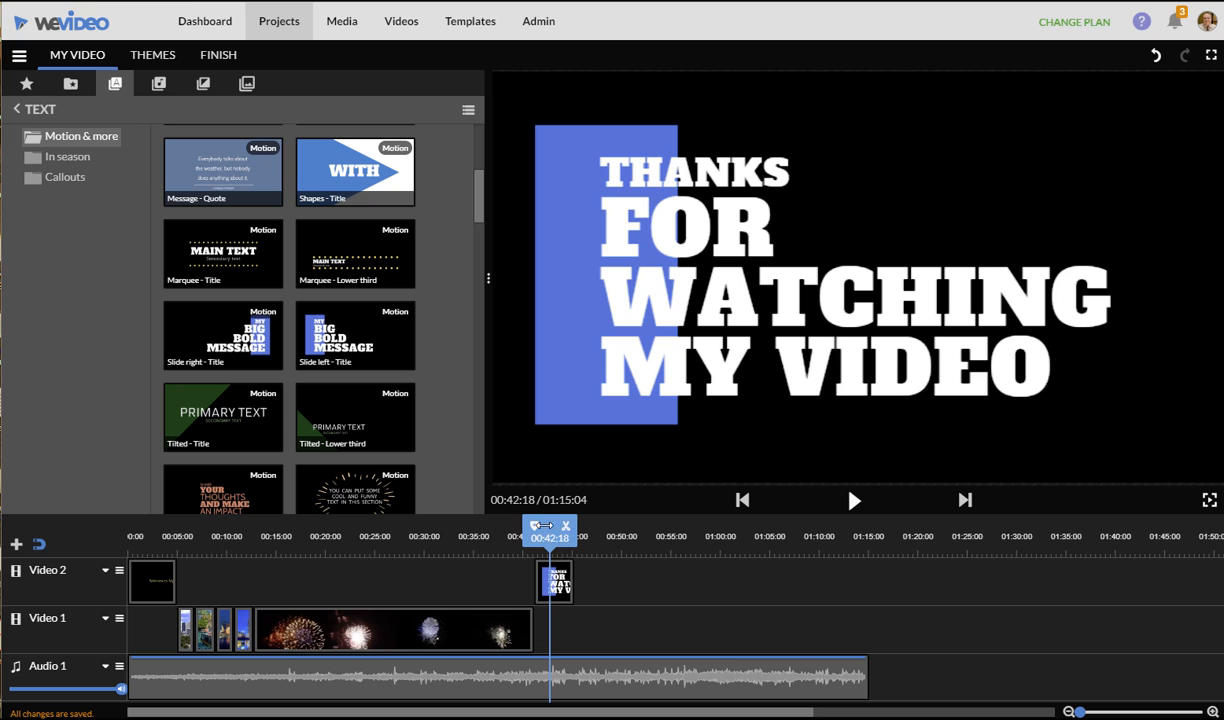
pyautogui.moveTo(543, 525); pyautogui.dragTo(528, 525)
pyautogui.click(852, 500)
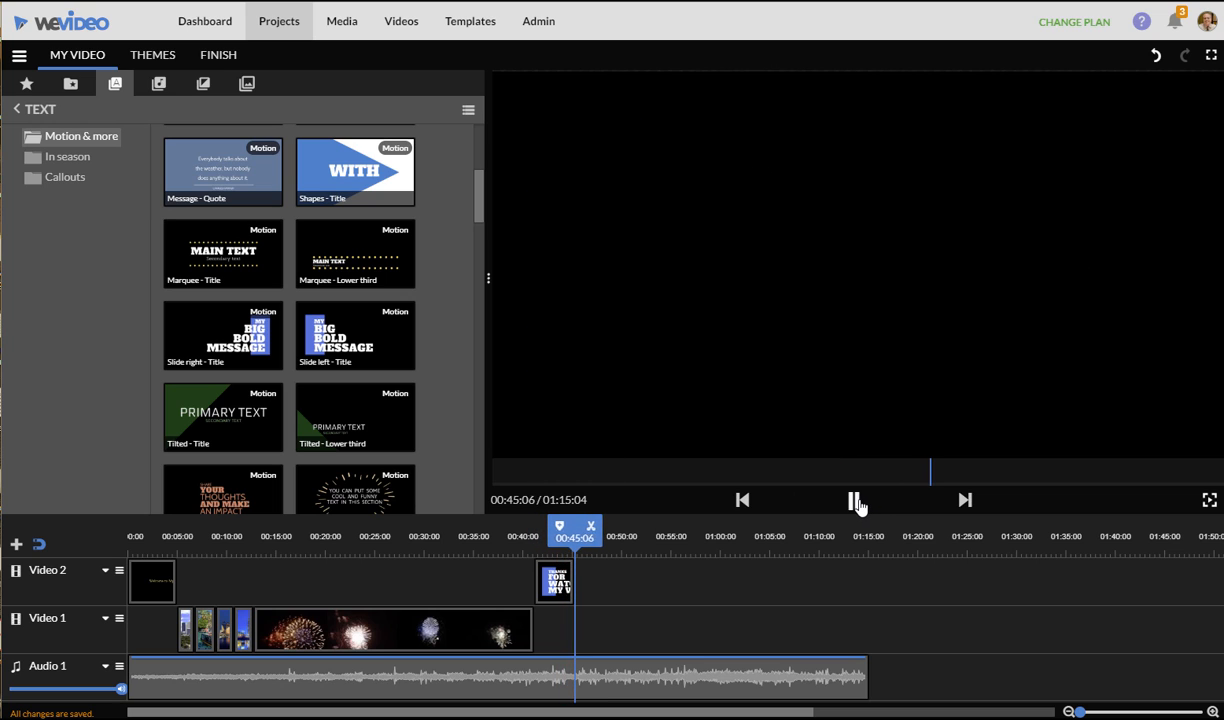
pyautogui.click(856, 502)
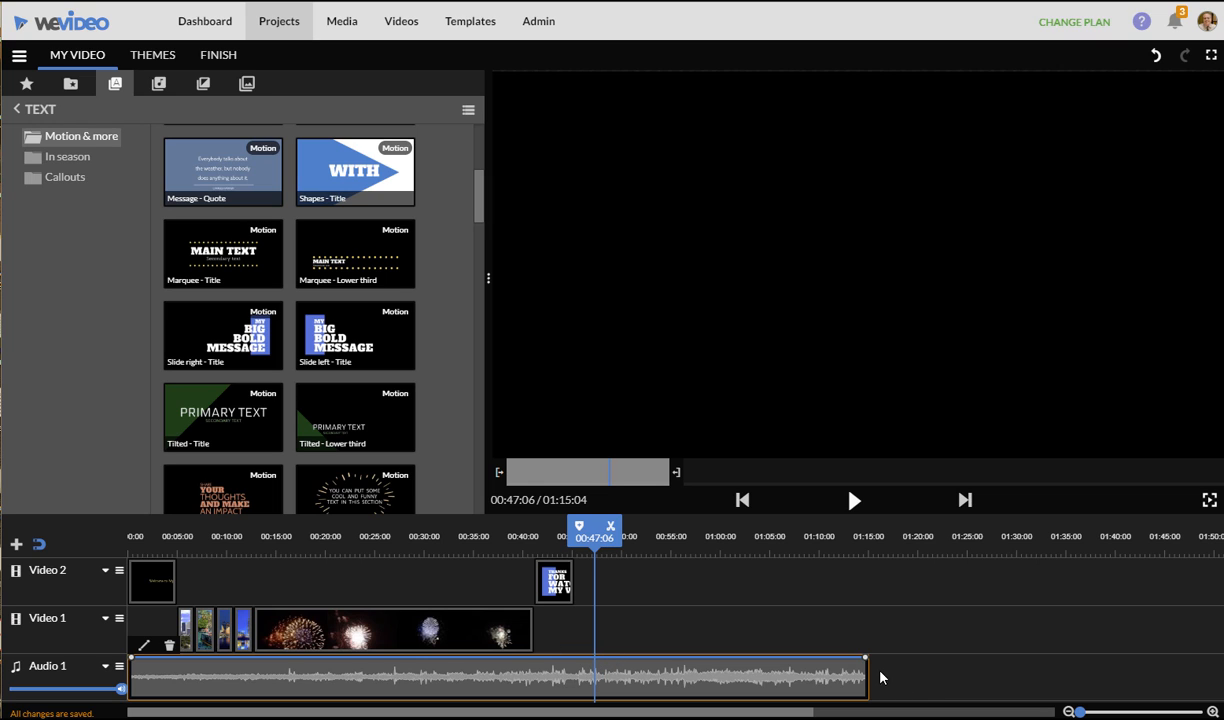
# Trim the end of the music on Audio 1 to 00:49:00 and fade its volume out from the end of the fireworks video
pyautogui.moveTo(866, 669); pyautogui.dragTo(624, 673)
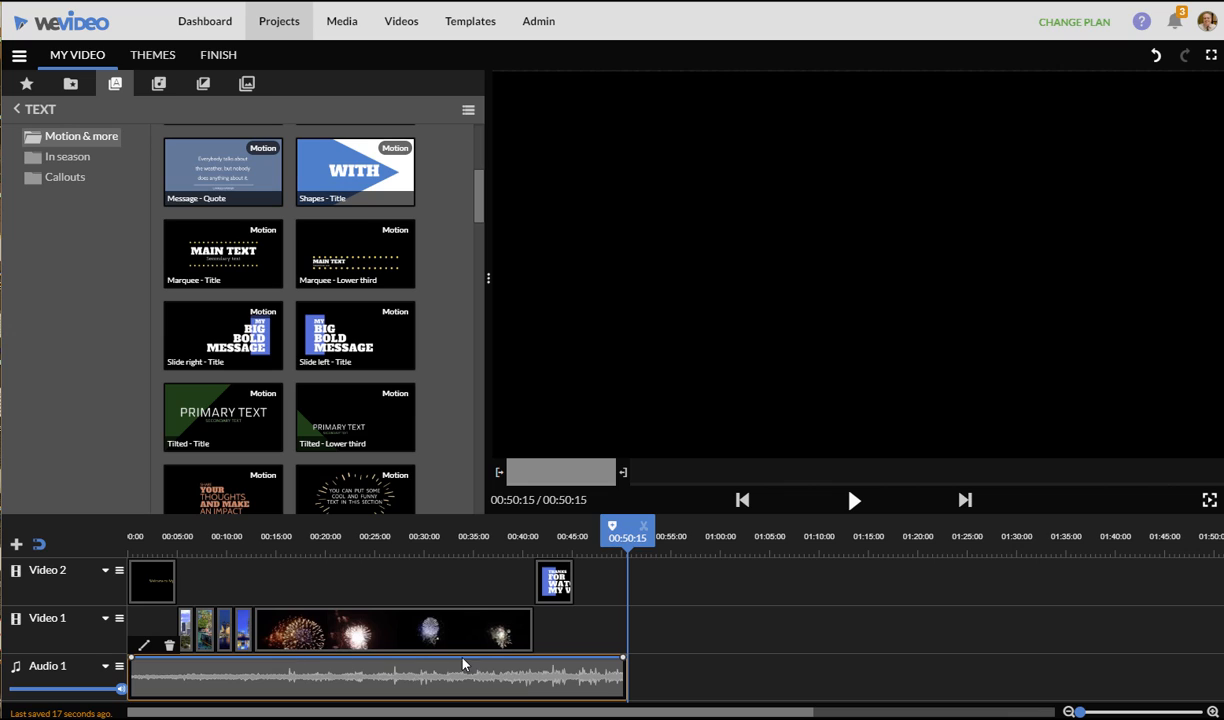
pyautogui.click(531, 657)
pyautogui.click(578, 658)
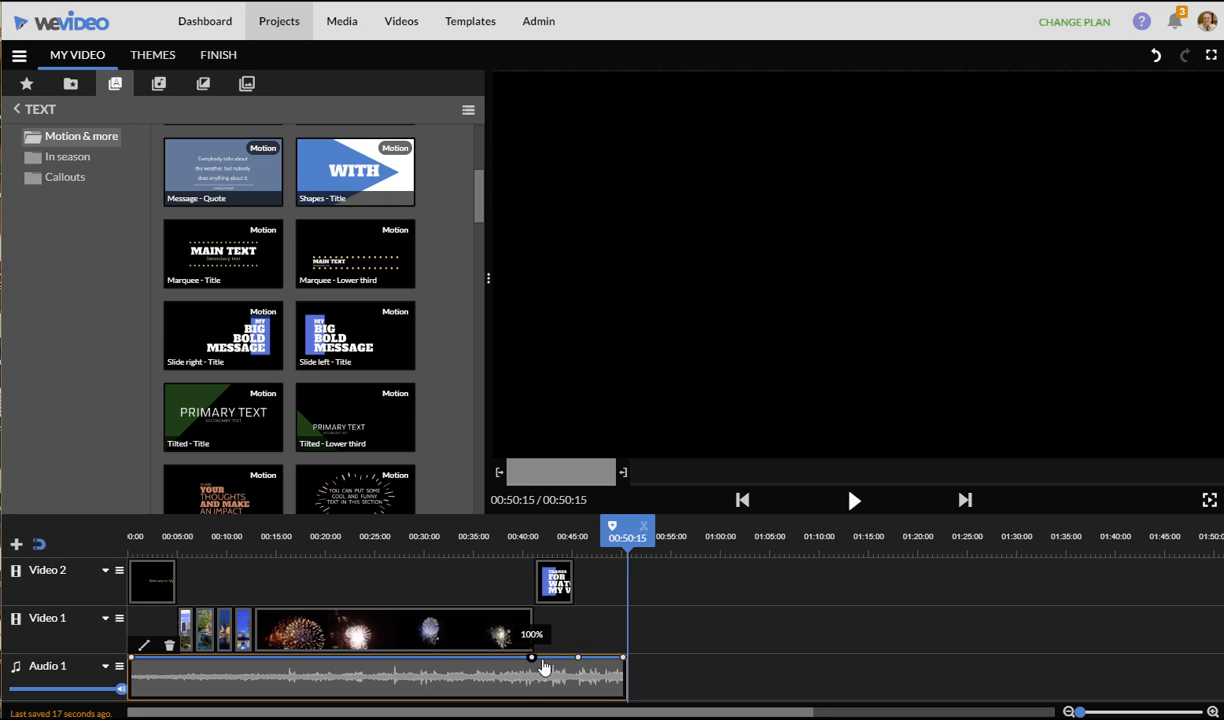
pyautogui.moveTo(578, 659); pyautogui.dragTo(623, 700)
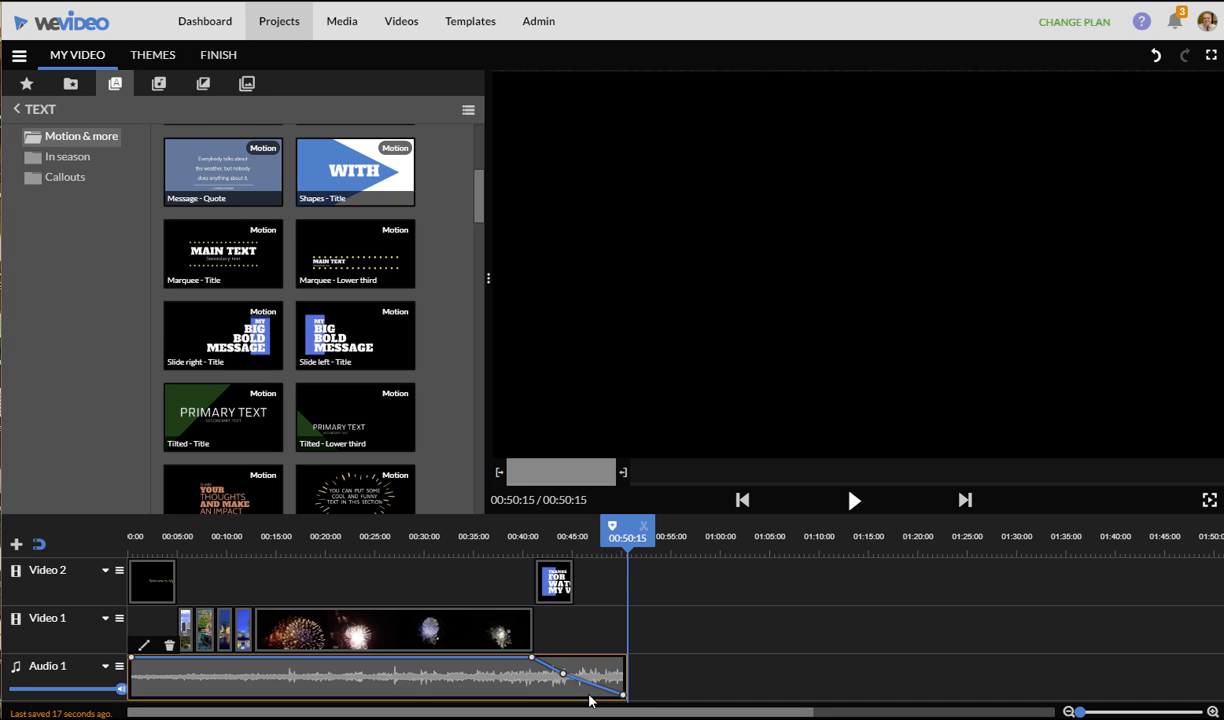
pyautogui.moveTo(622, 674); pyautogui.dragTo(577, 686)
# Play the ending from 00:36:18 to check the music's fade-out against the closing title
pyautogui.moveTo(612, 531); pyautogui.dragTo(491, 531)
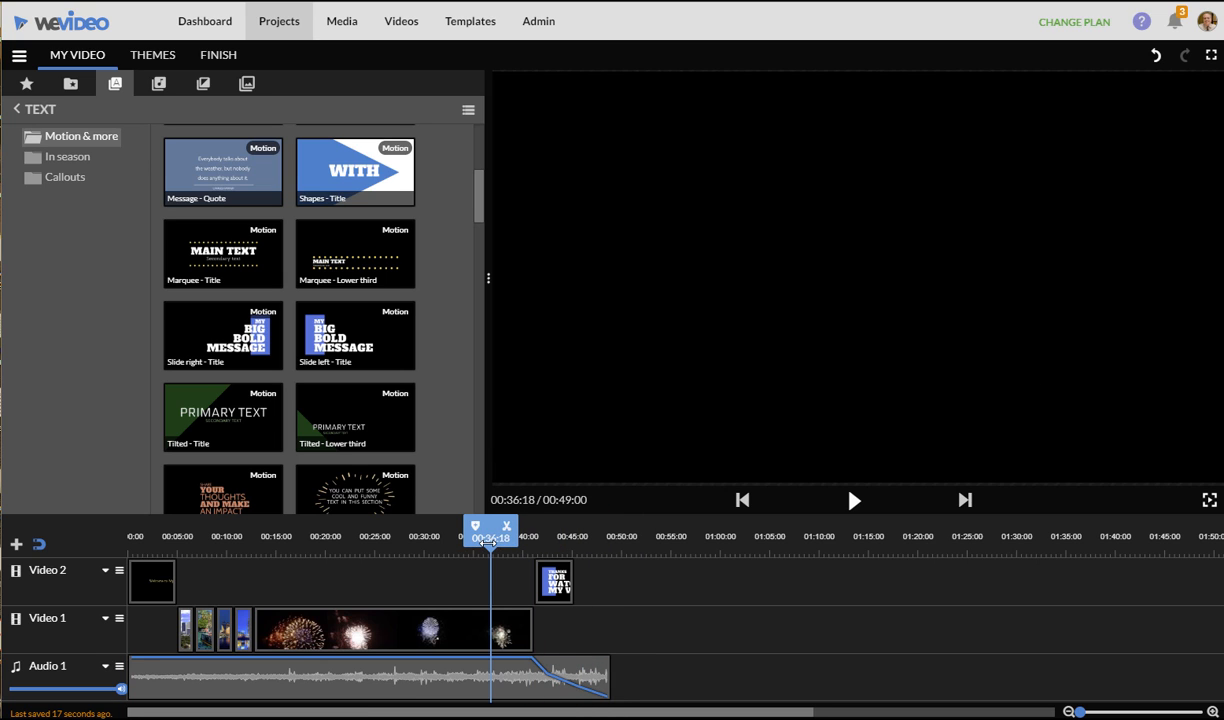
pyautogui.click(852, 501)
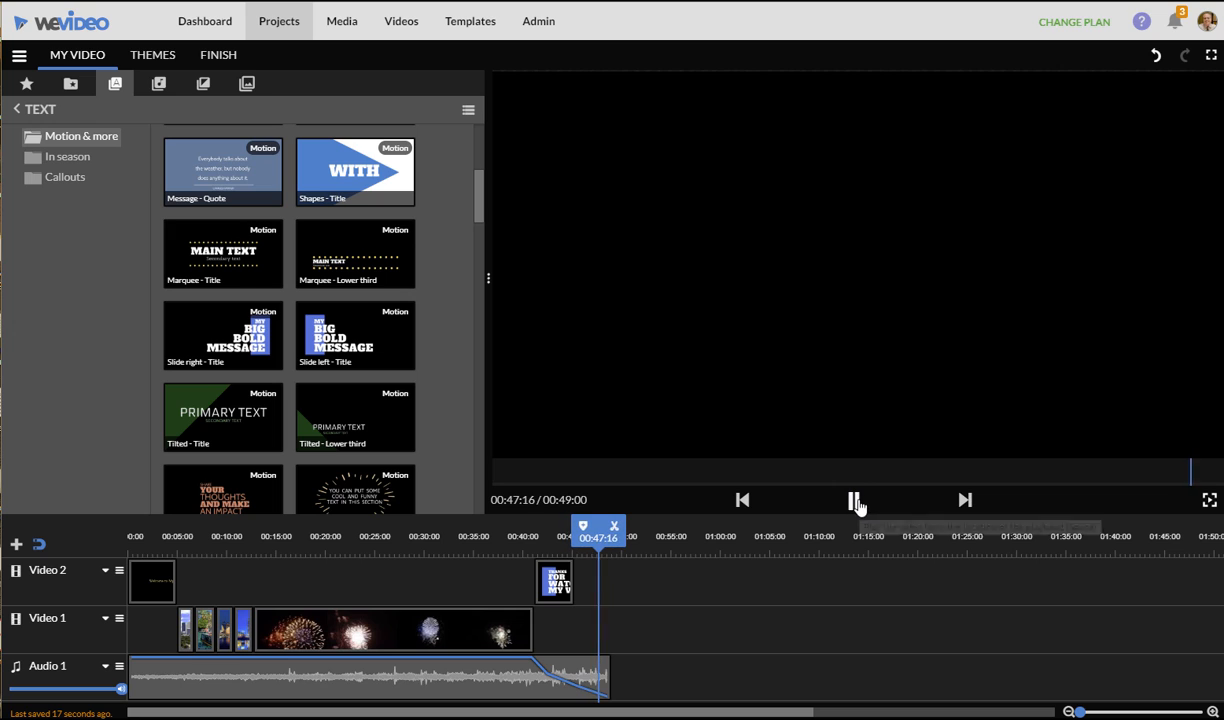
pyautogui.click(852, 500)
# Extend the closing title on Video 2 to the end of the music at 00:49:00, and play the ending from 00:39:11
pyautogui.moveTo(572, 578); pyautogui.dragTo(611, 575)
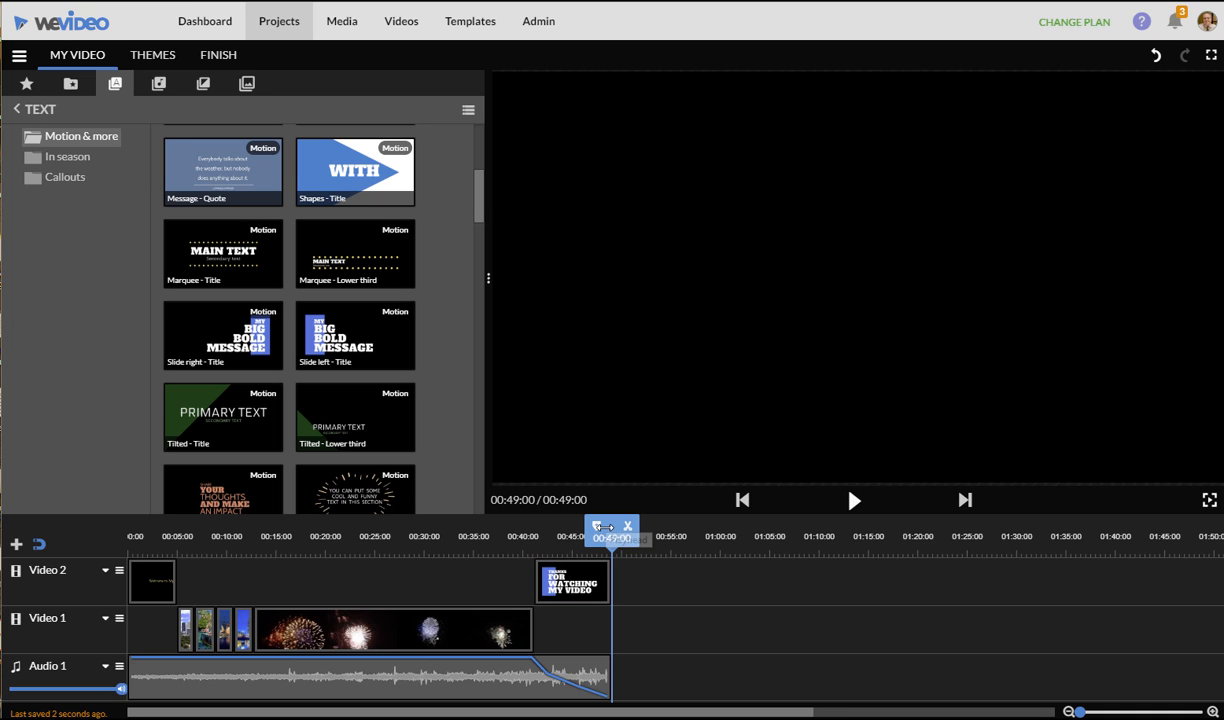
pyautogui.moveTo(611, 530); pyautogui.dragTo(517, 530)
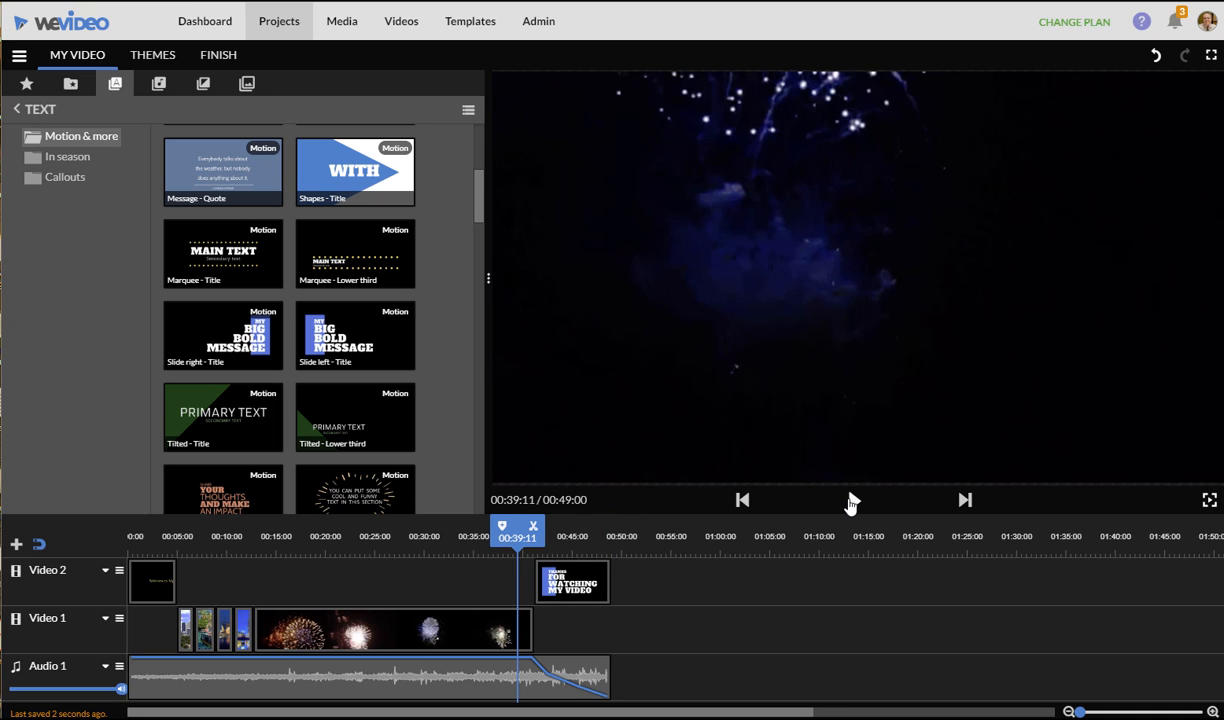
pyautogui.click(852, 500)
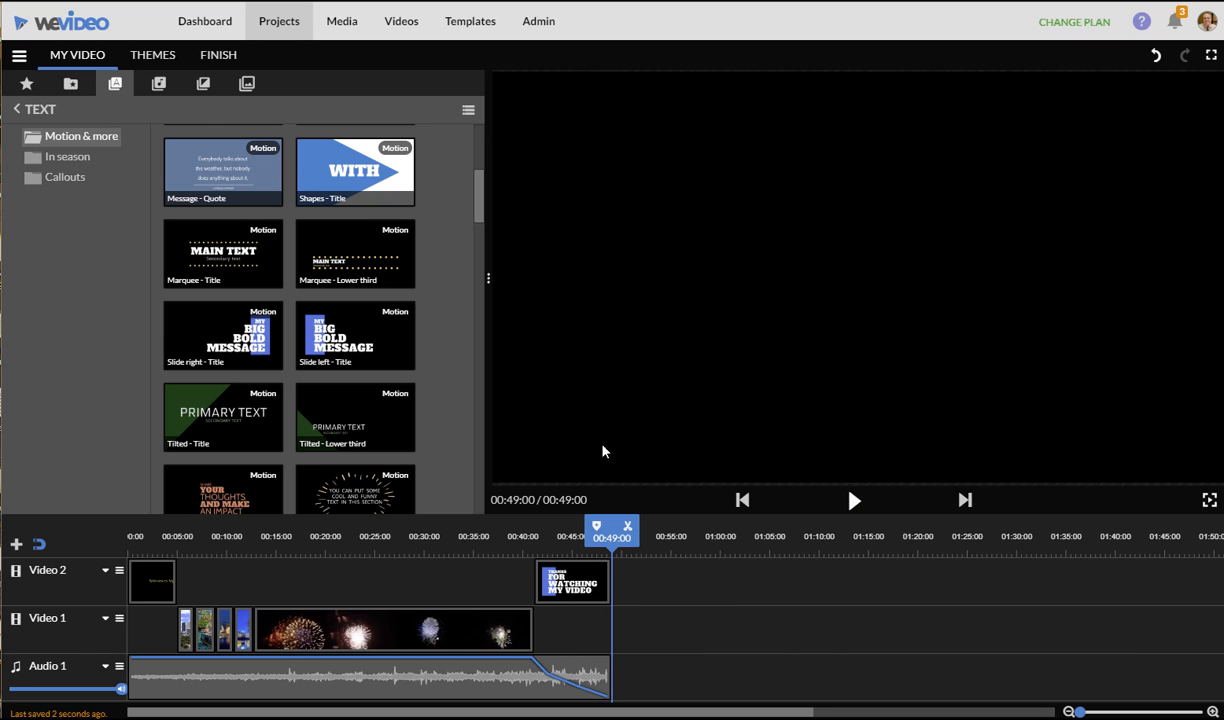
# Title the finished video "Test Video" and publish it in 720p HD quality
pyautogui.click(222, 56)
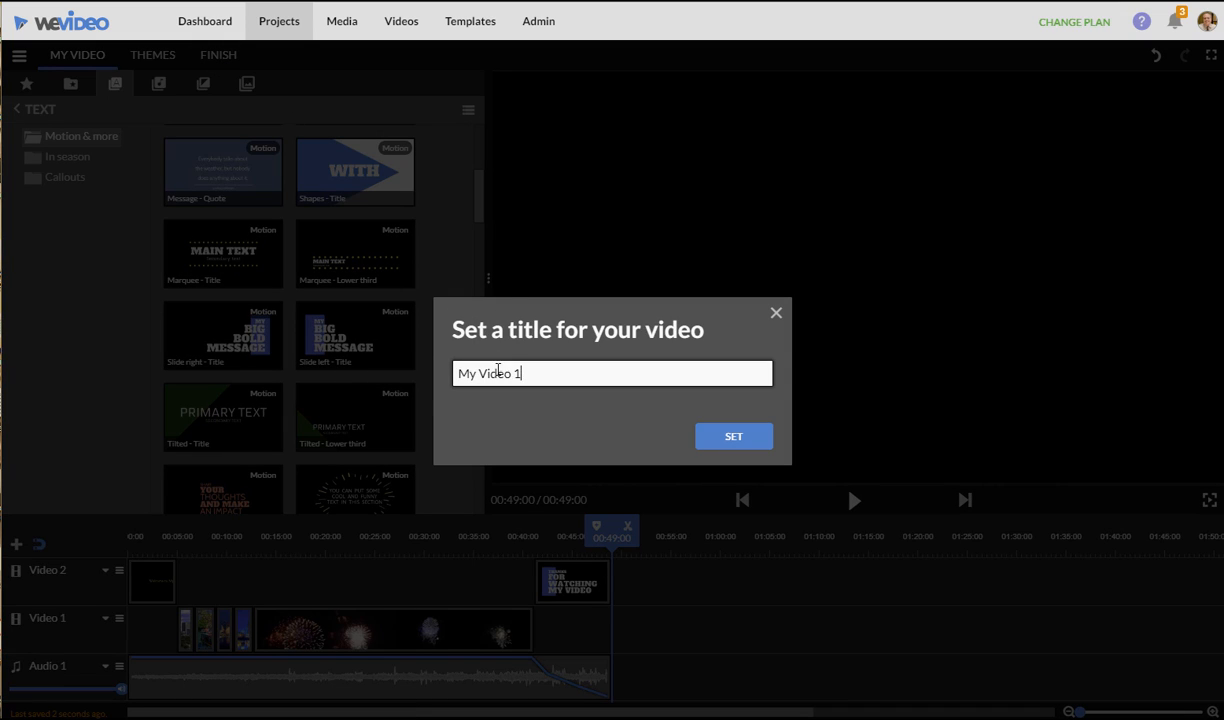
pyautogui.tripleClick(519, 373)
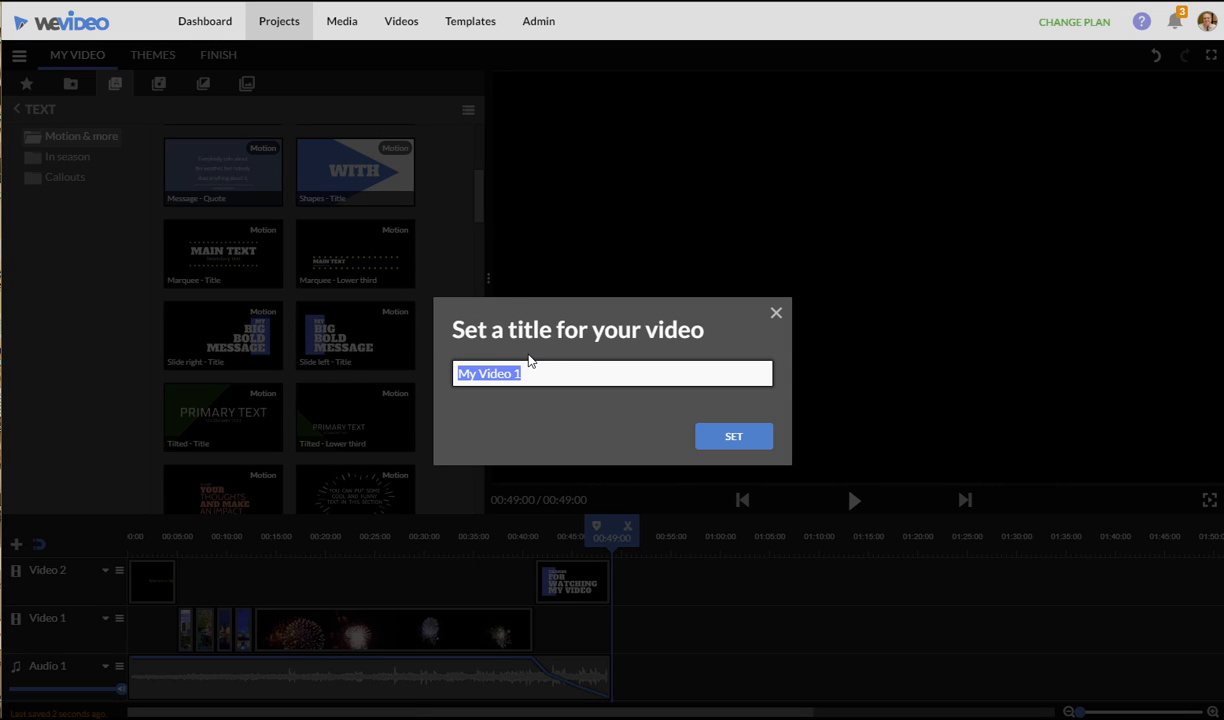
pyautogui.write('Test')
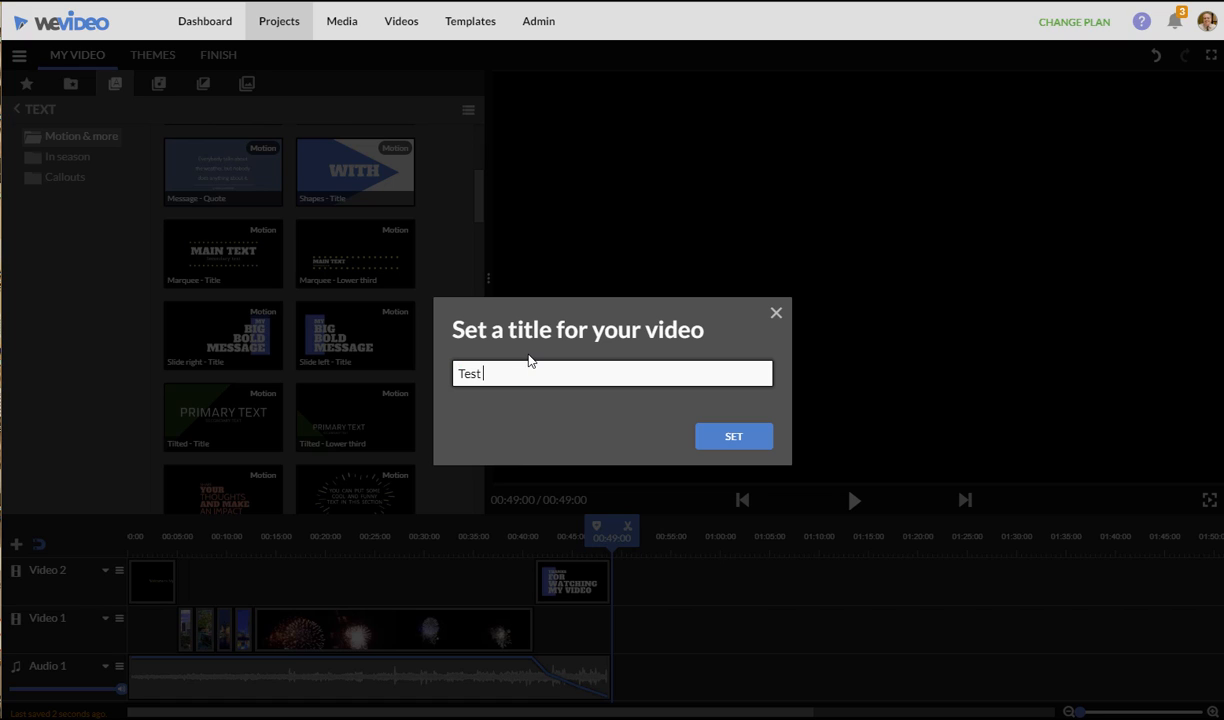
pyautogui.write(' Videoi')
pyautogui.press('BackSpace')
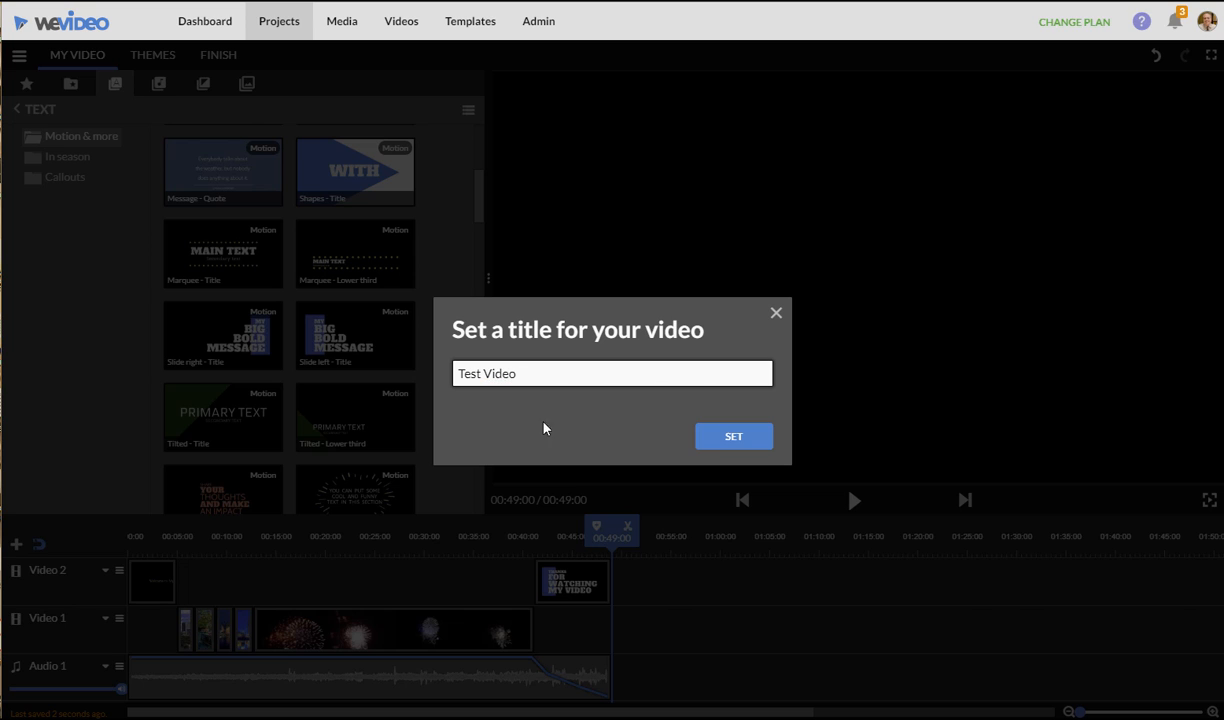
pyautogui.click(733, 437)
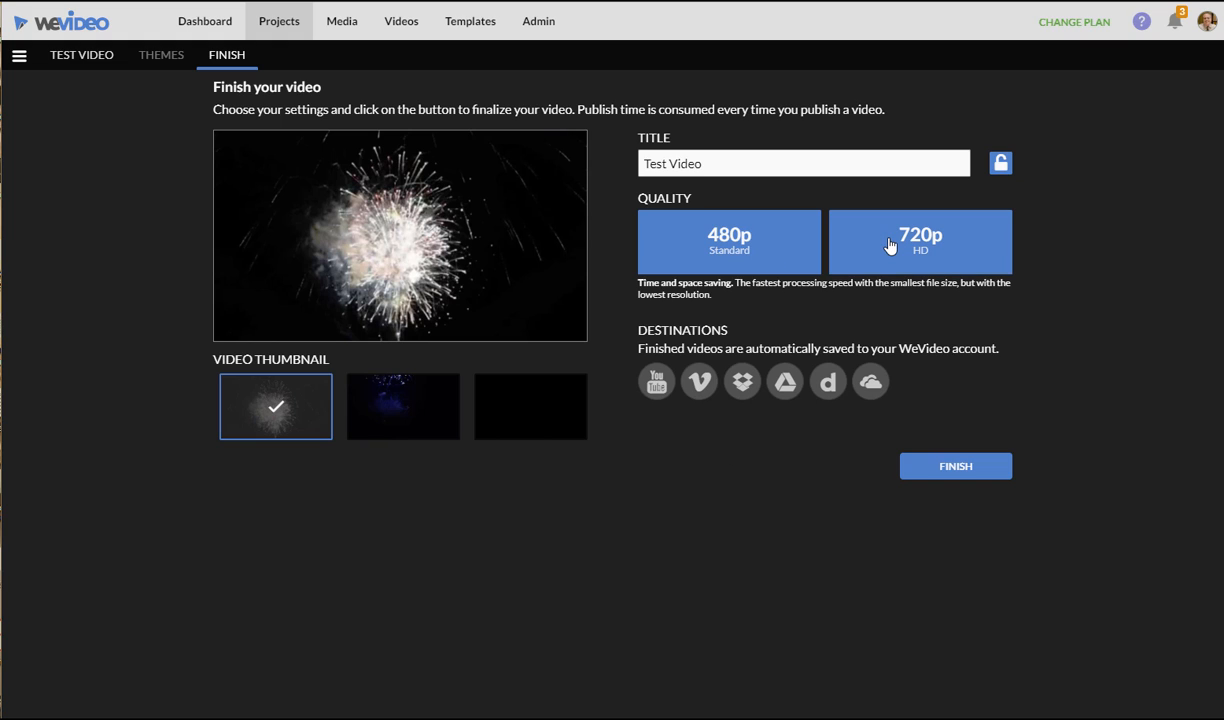
pyautogui.click(851, 237)
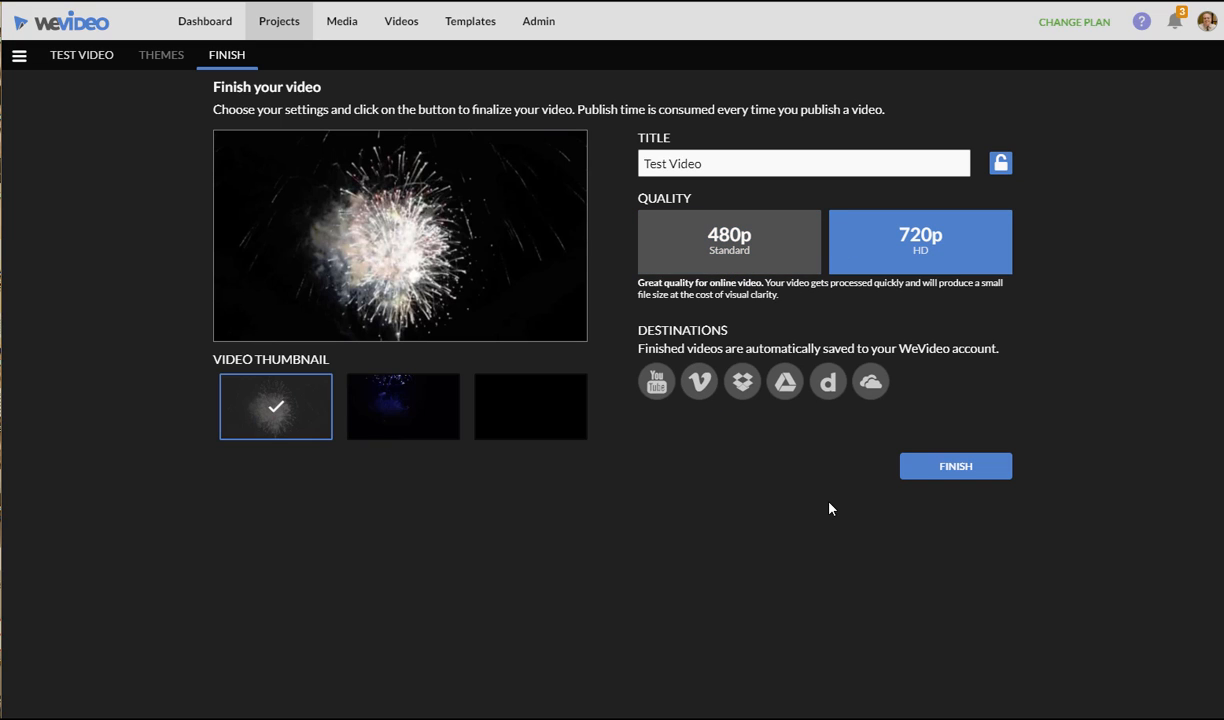
pyautogui.click(938, 467)
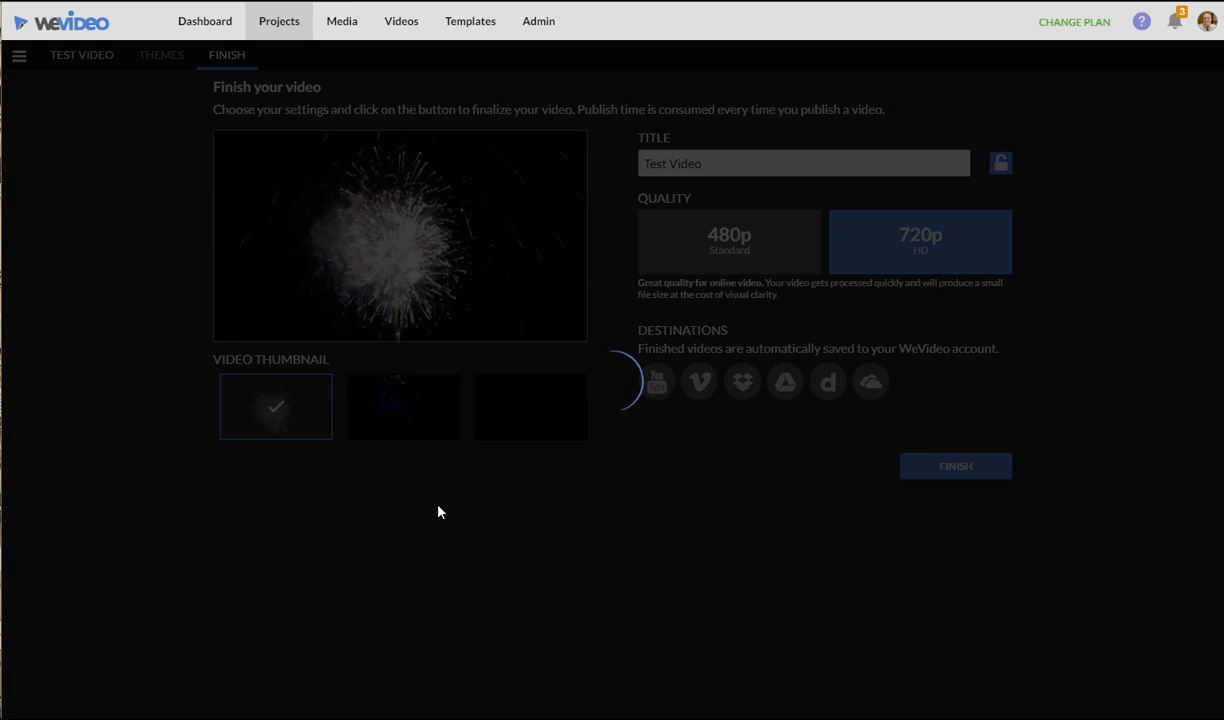